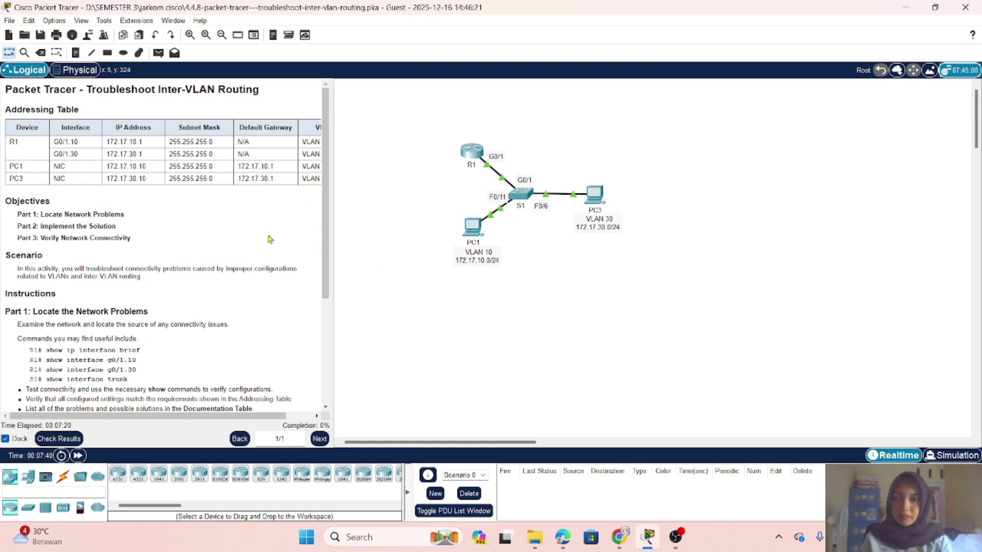
Review the addressing table and lab instructions, and check the current activity results
scroll(251, 190, "right", 2)
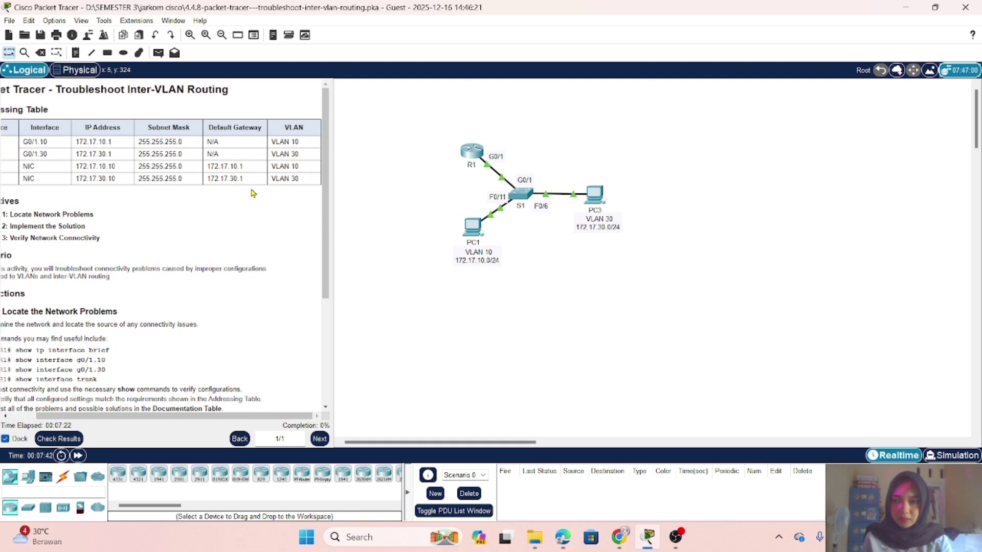
scroll(251, 193, "left", 2)
scroll(251, 193, "down", 5)
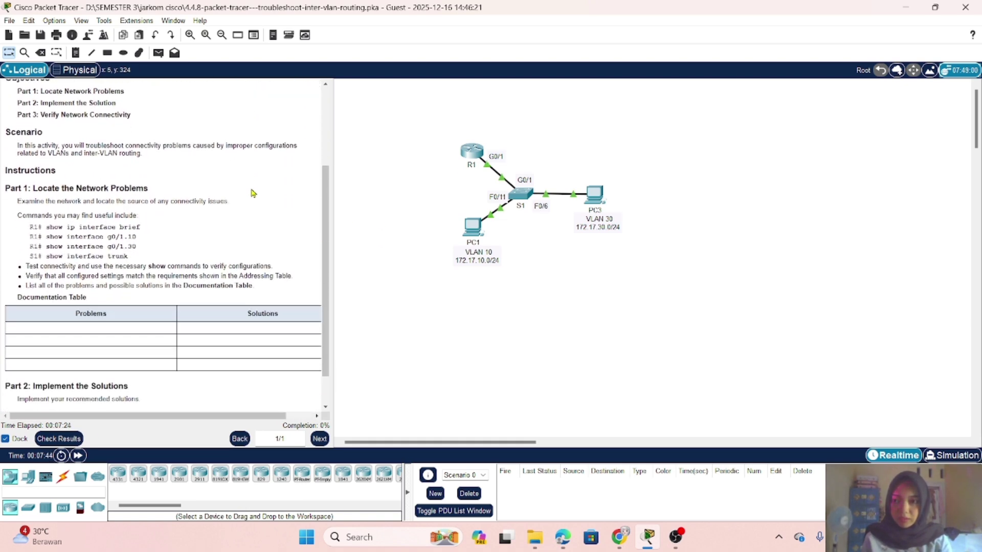
scroll(251, 193, "down", 2)
scroll(251, 193, "up", 6)
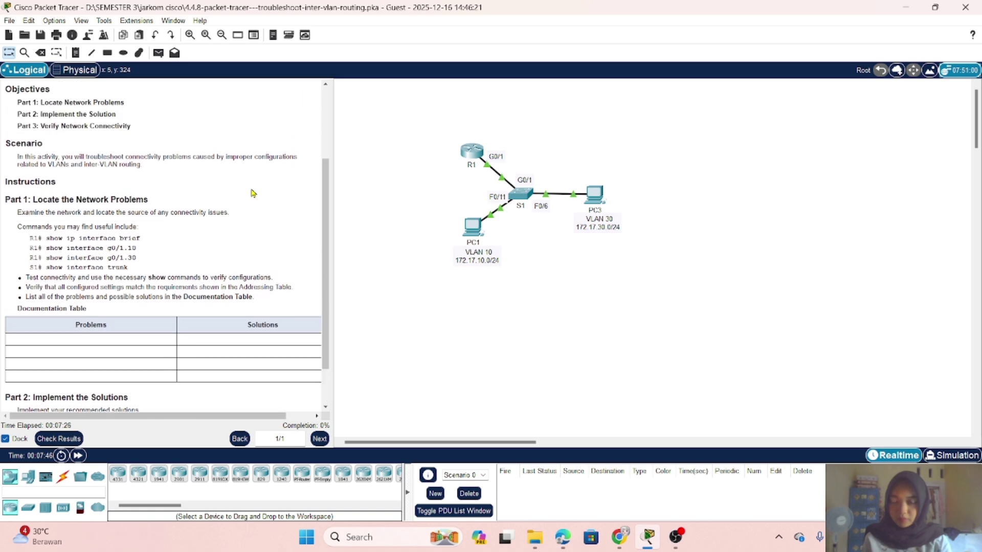
scroll(251, 193, "up", 1)
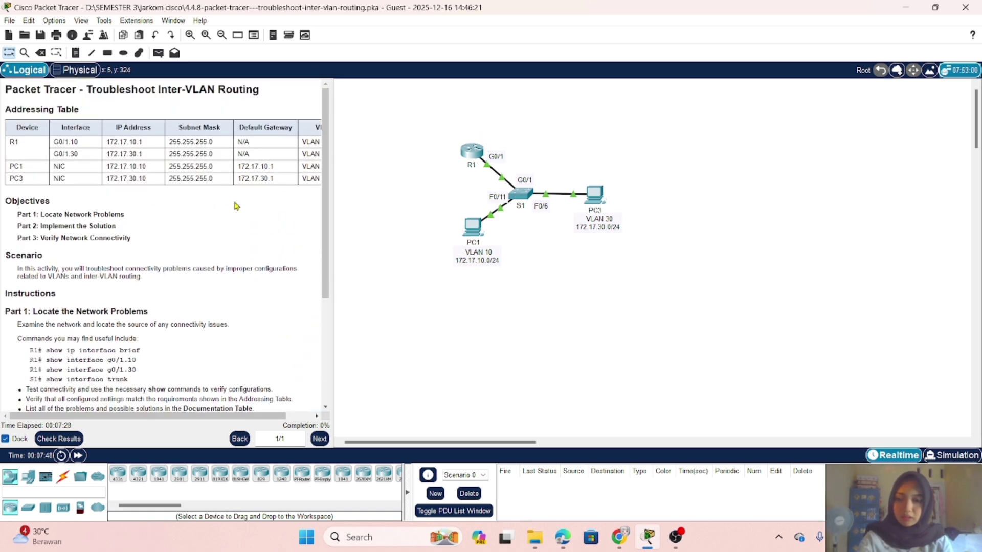
left_click(58, 439)
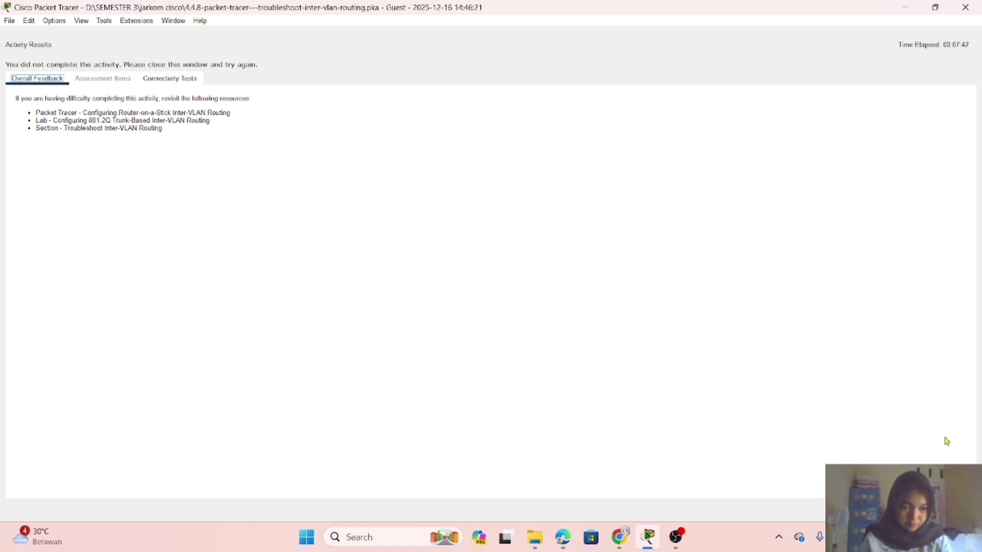
key("Escape")
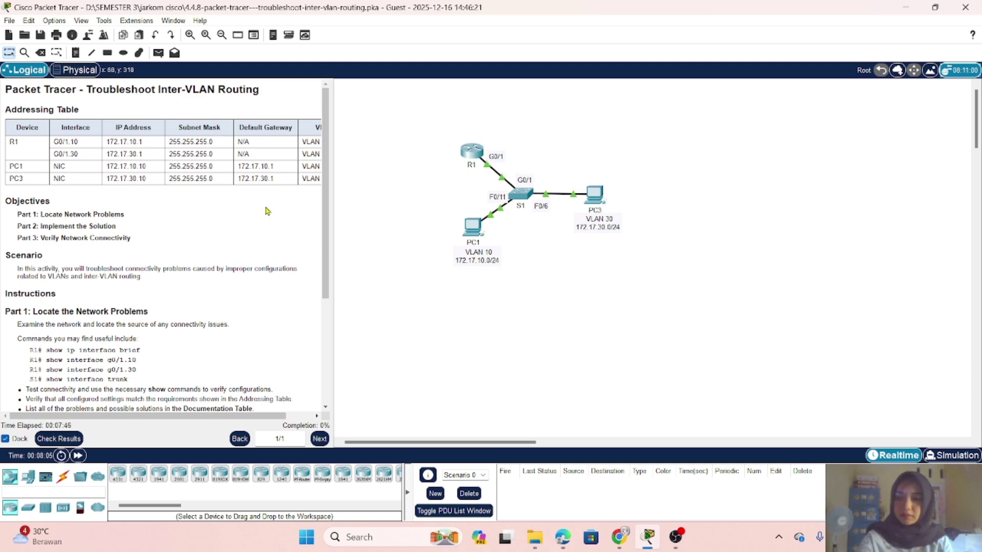
Read the Part 1 to Part 3 instructions, including the suggested show commands and the Documentation Table
scroll(267, 210, "up", 2)
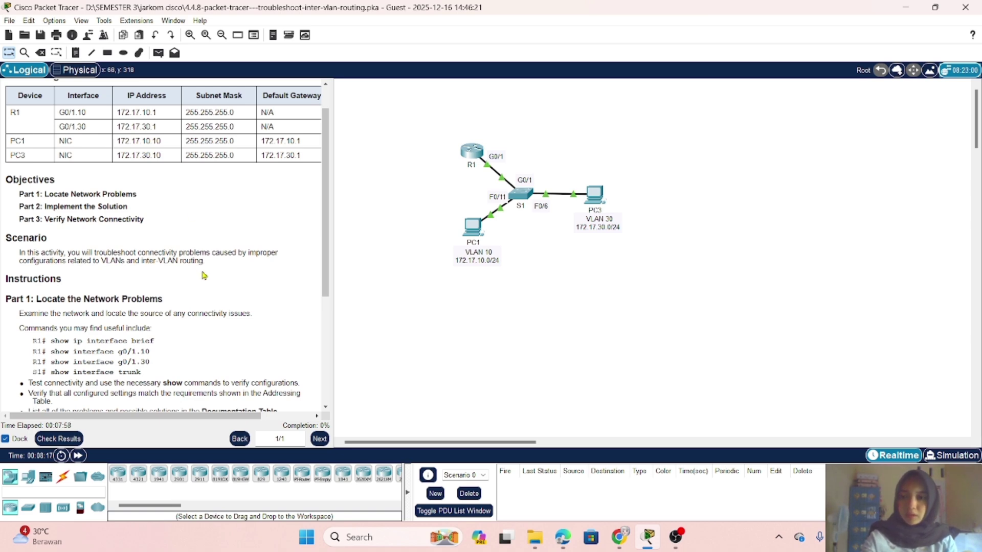
scroll(204, 275, "down", 3)
scroll(204, 276, "down", 2)
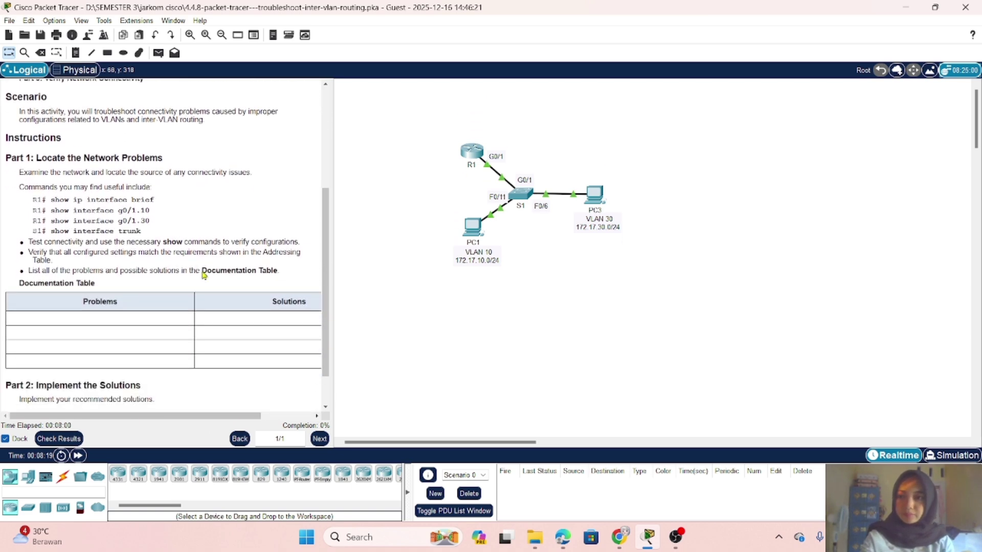
scroll(204, 275, "down", 1)
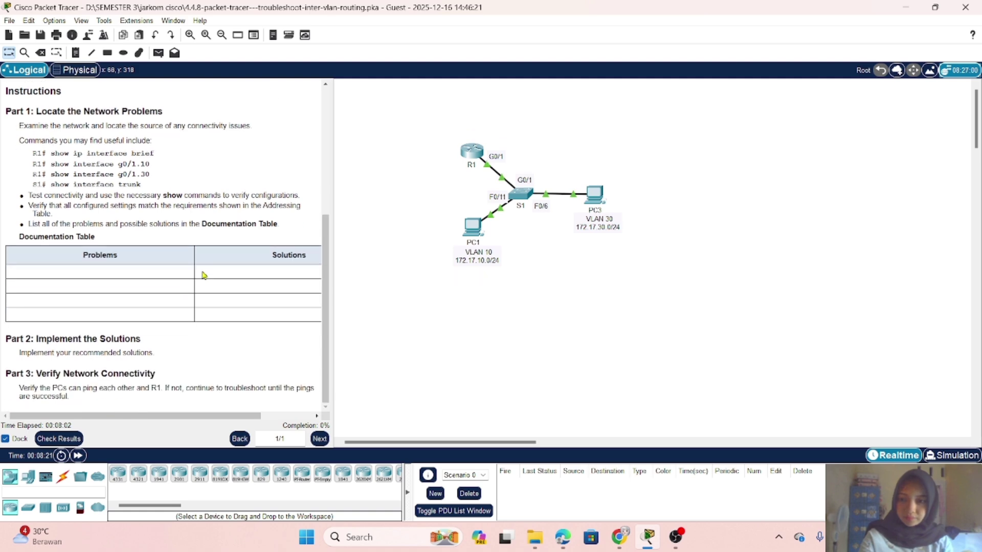
scroll(205, 275, "up", 1)
scroll(204, 276, "down", 1)
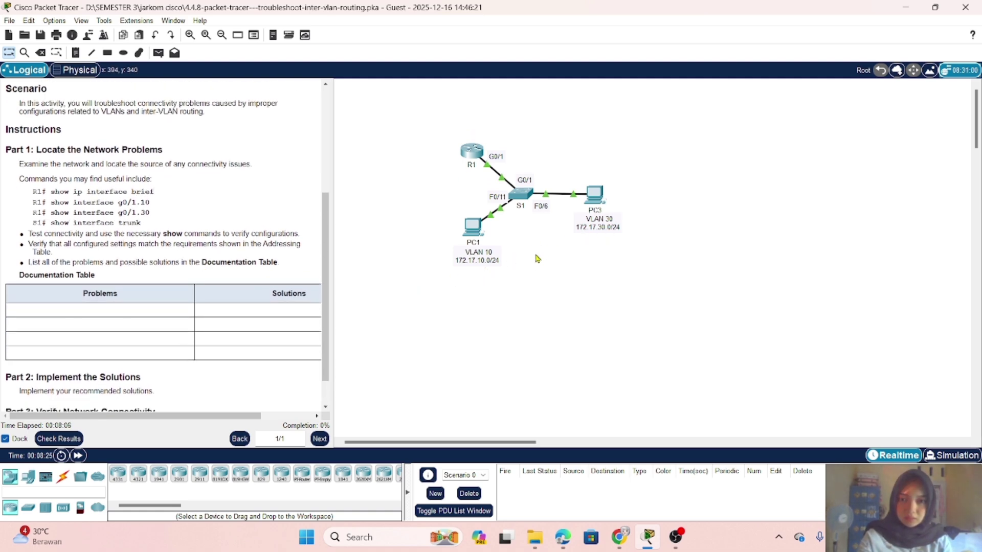
Open R1's command line, enter privileged EXEC mode and run show ip interface brief
left_click(476, 152)
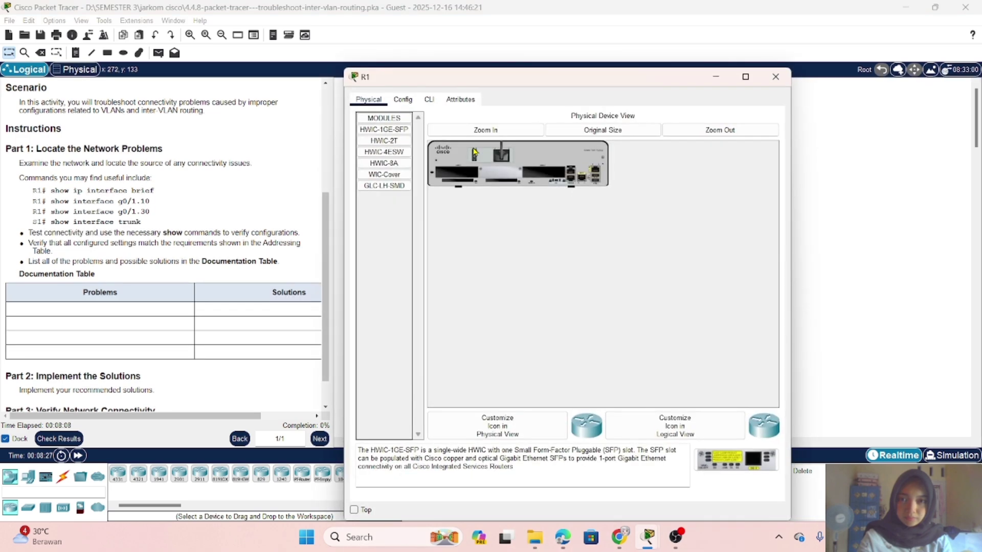
left_click(430, 101)
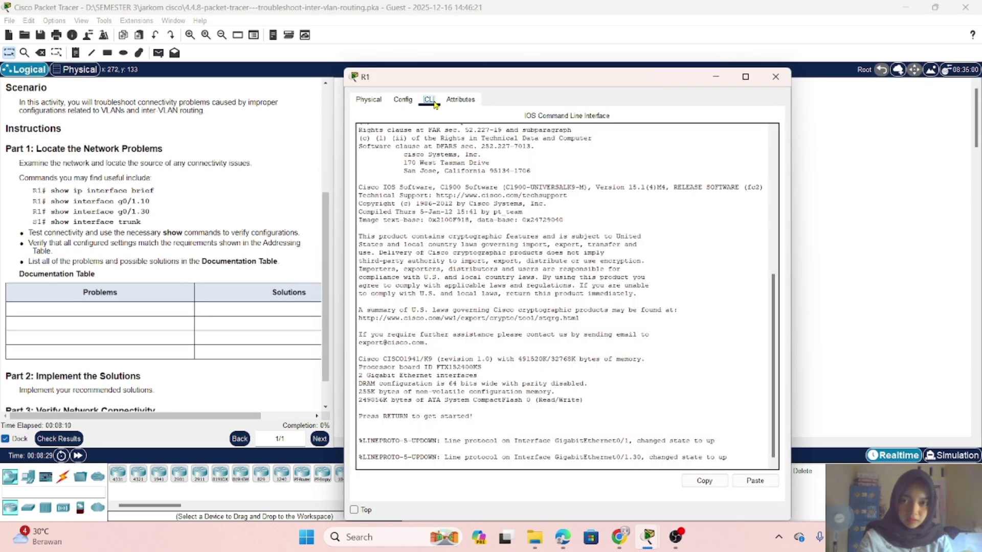
key("Return")
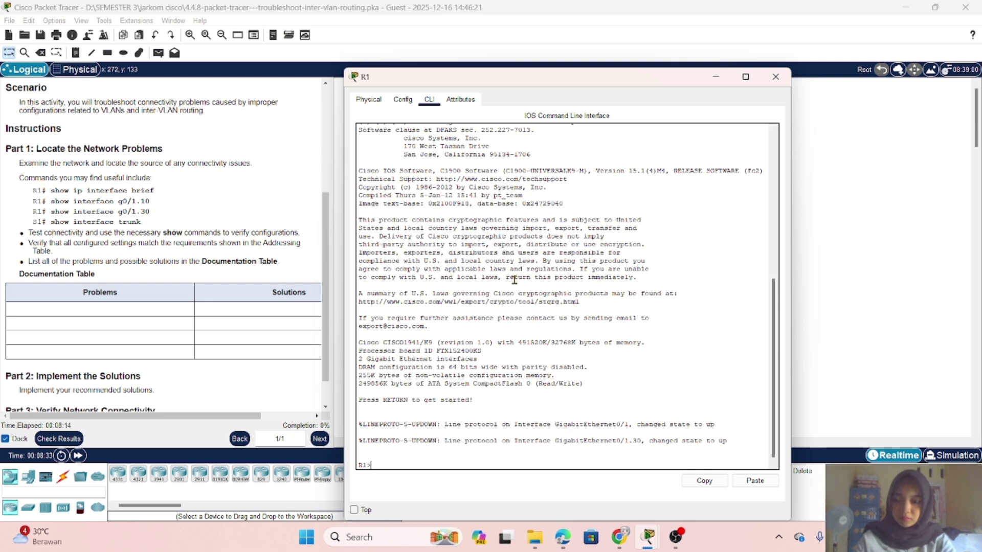
key("Return")
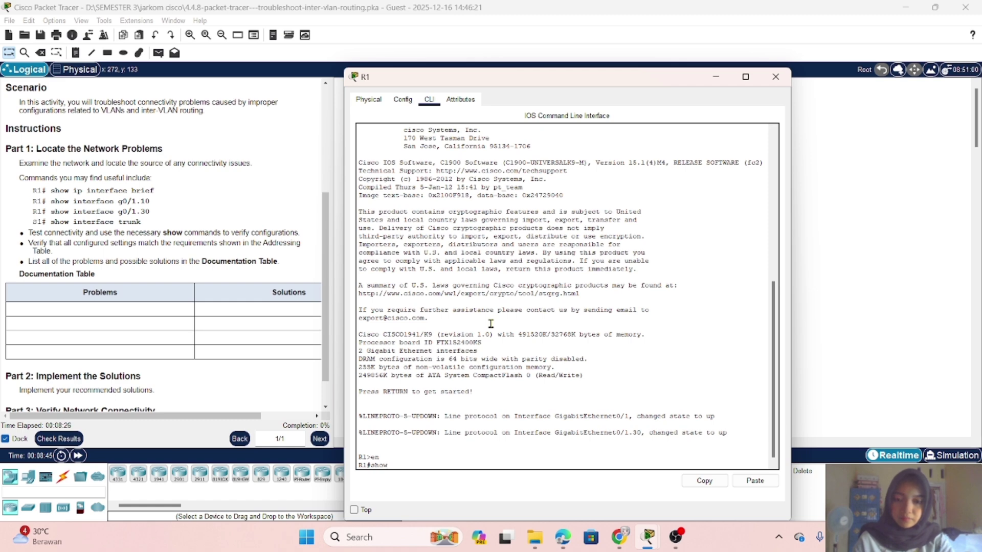
type("ip in")
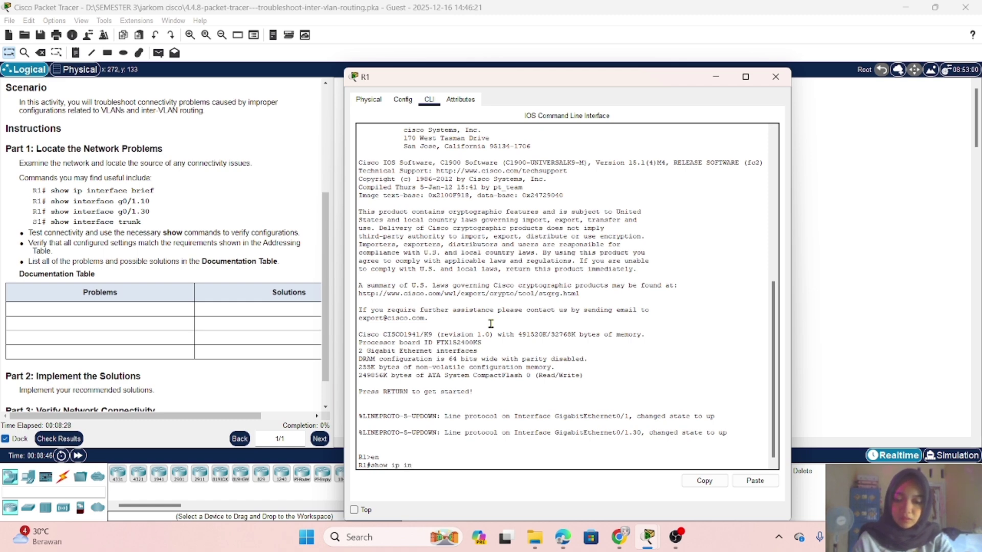
type("terface bri")
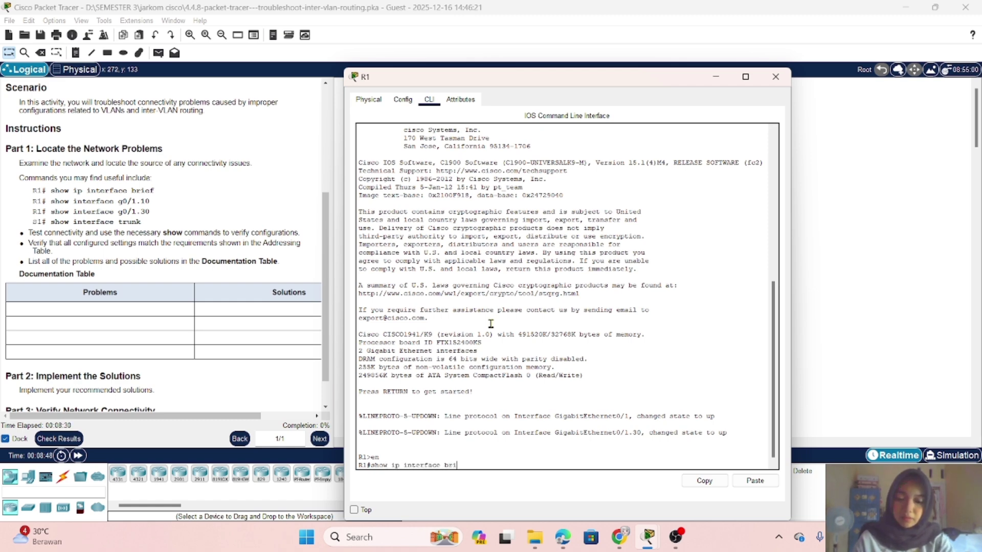
type("ef")
key("Return")
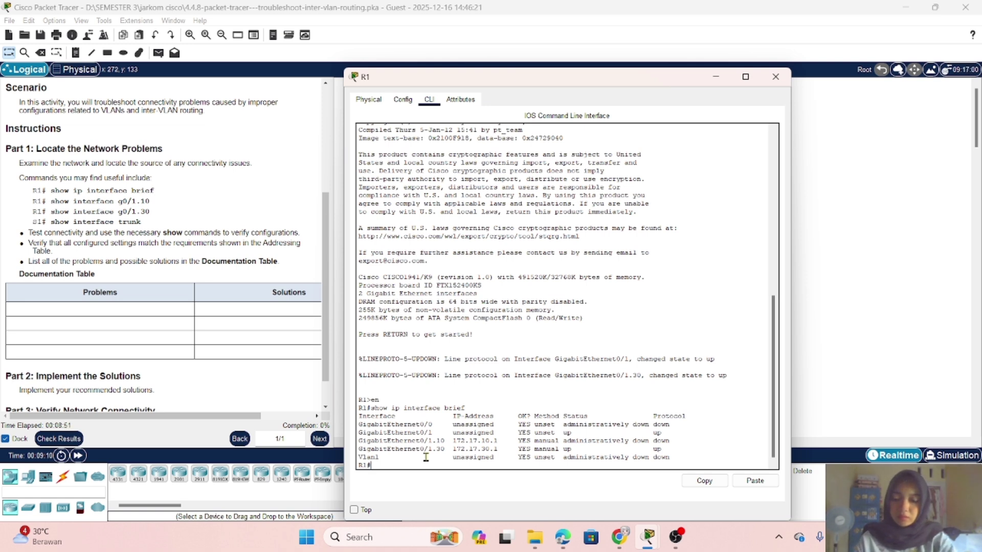
Display the details of R1's subinterface with show interface g0/1.10
type("show ")
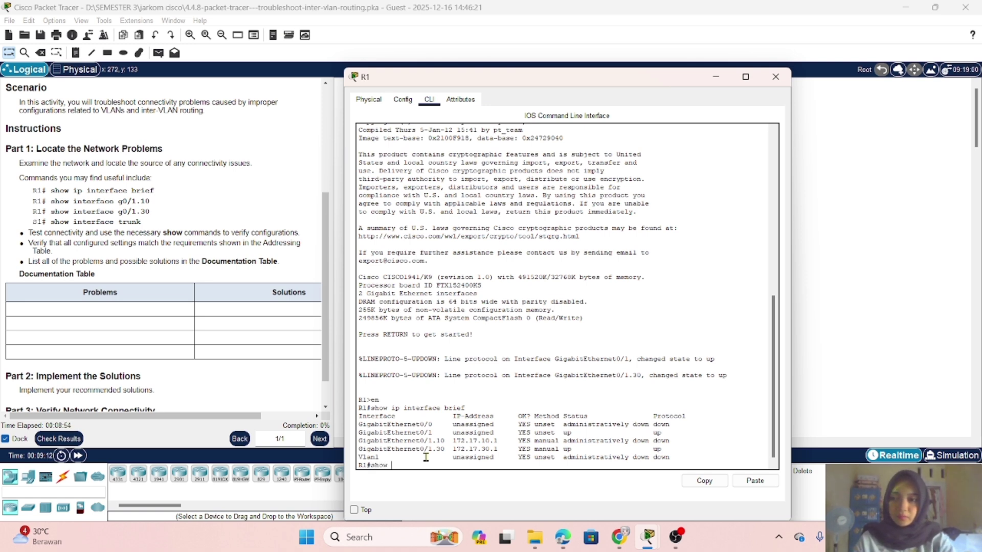
type("interfa")
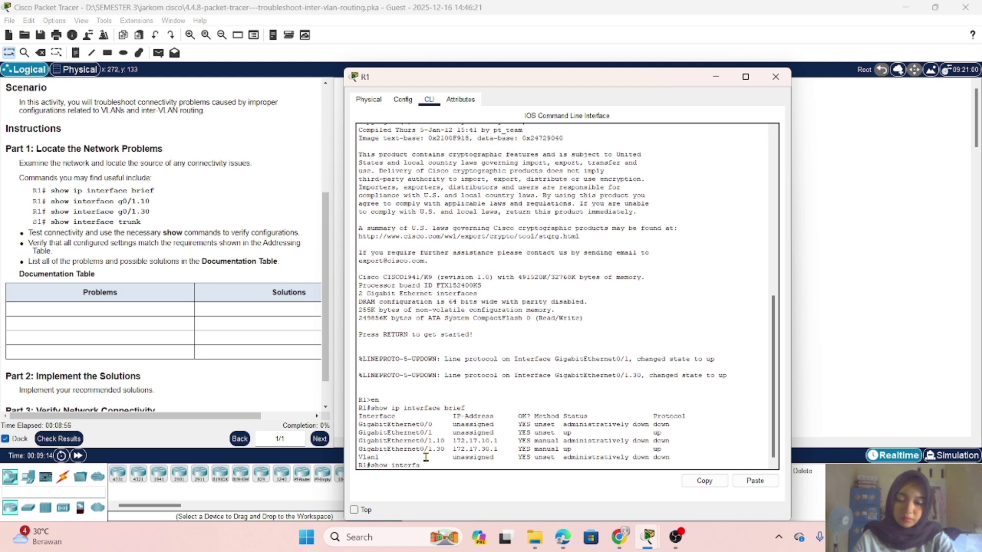
type("ce")
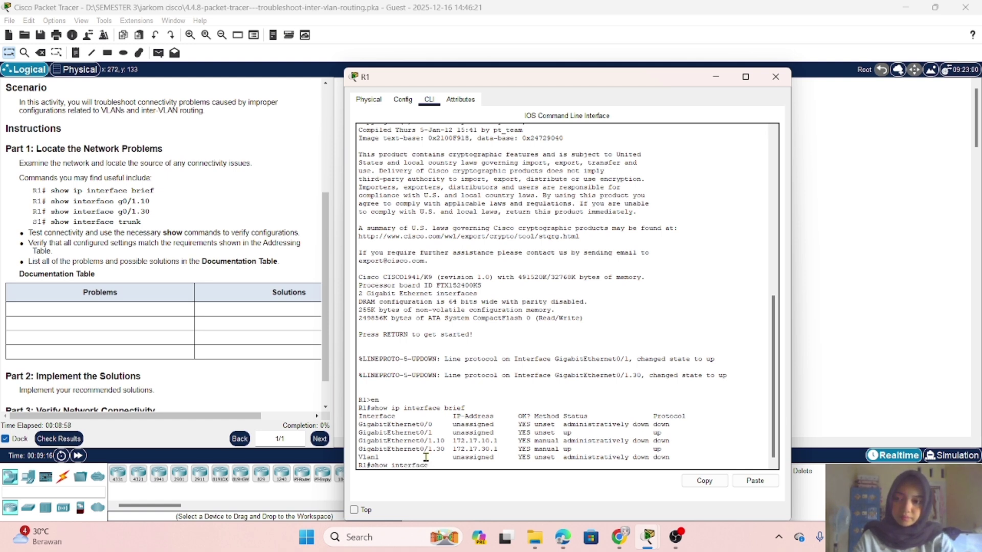
type(" g0")
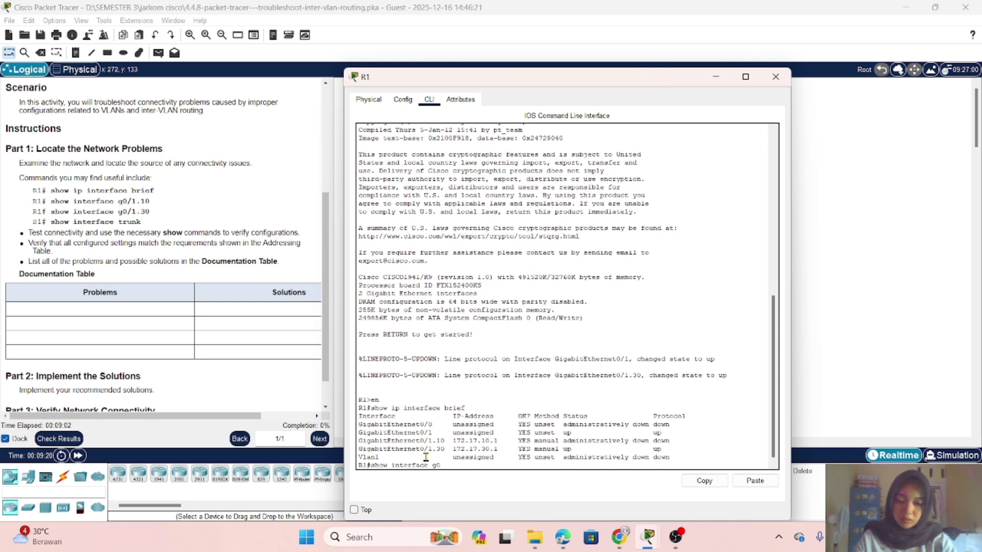
type("/1.10")
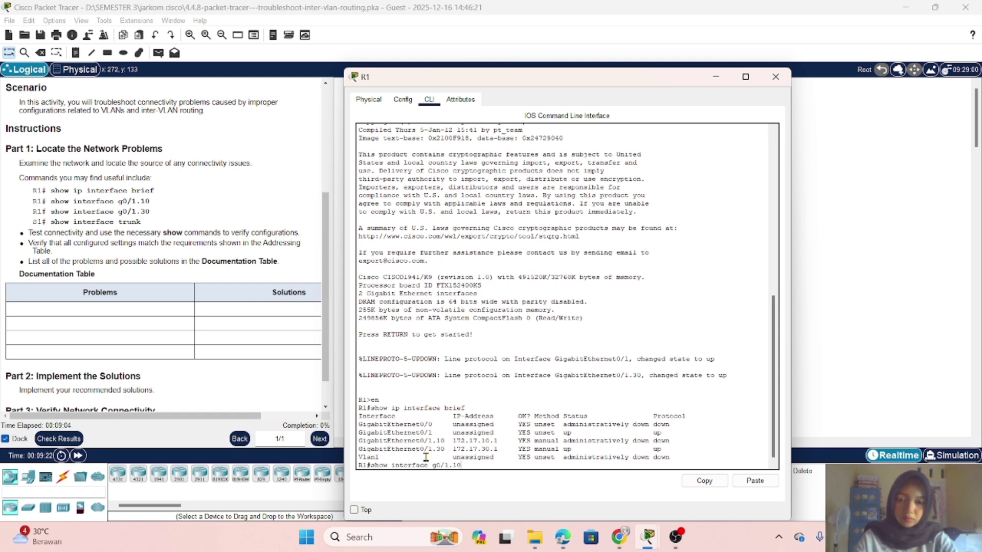
key("Return")
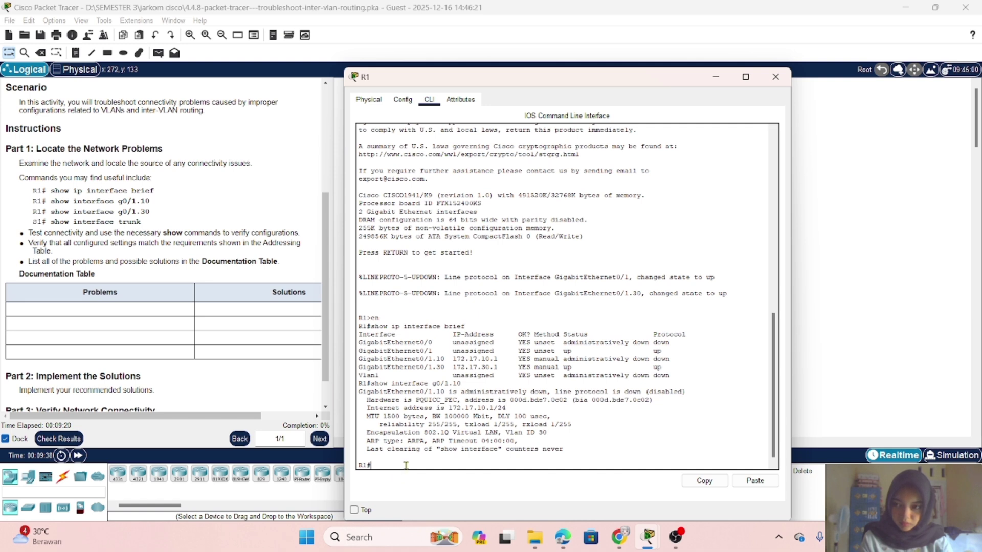
Display the details of R1's other subinterface with show interface g0/1.30
key("Up")
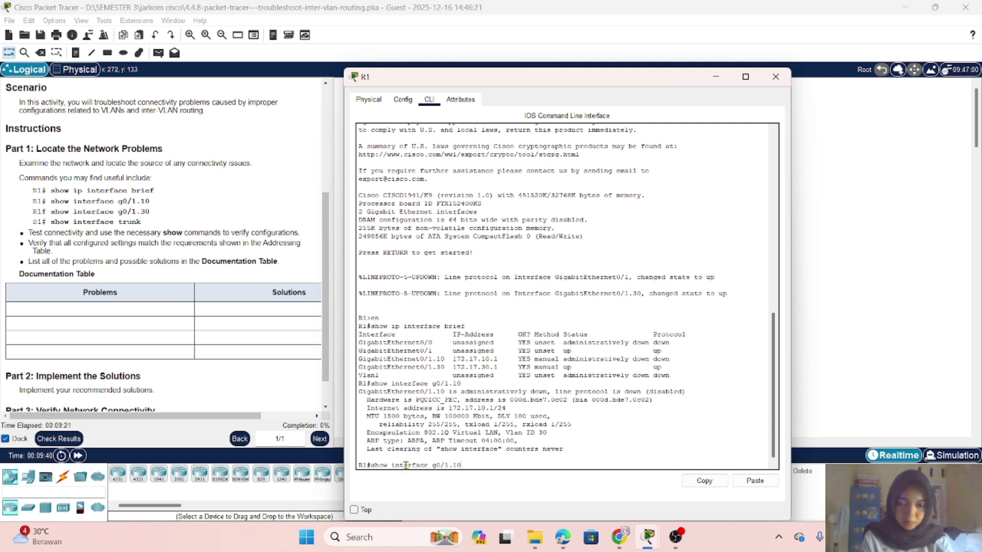
key("BackSpace")
key("BackSpace")
type("30")
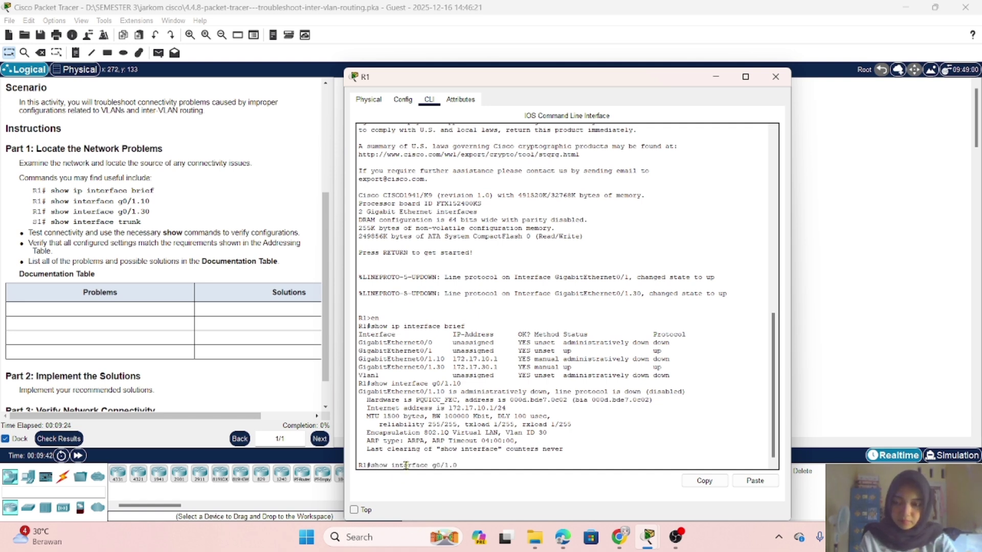
key("Return")
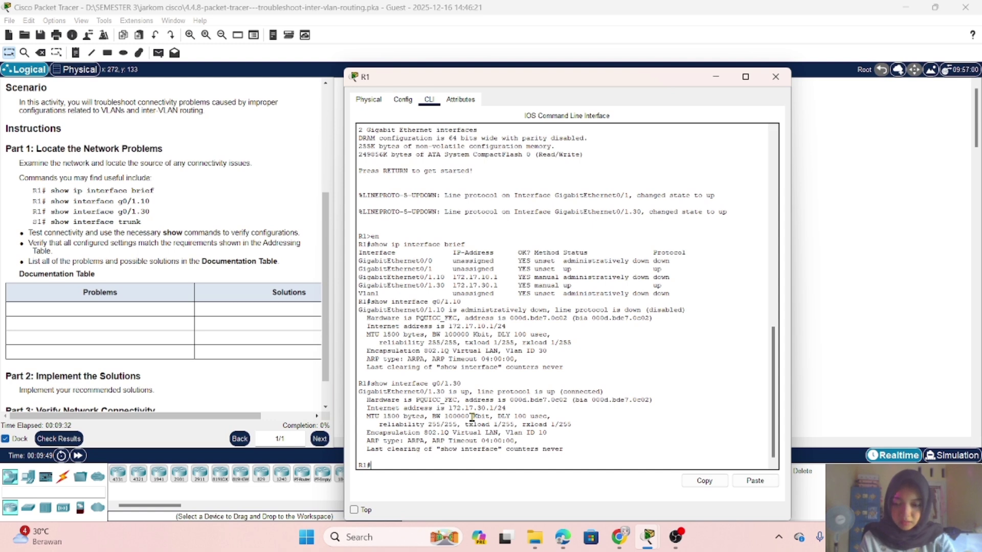
Run show interface trunk on R1
type("show")
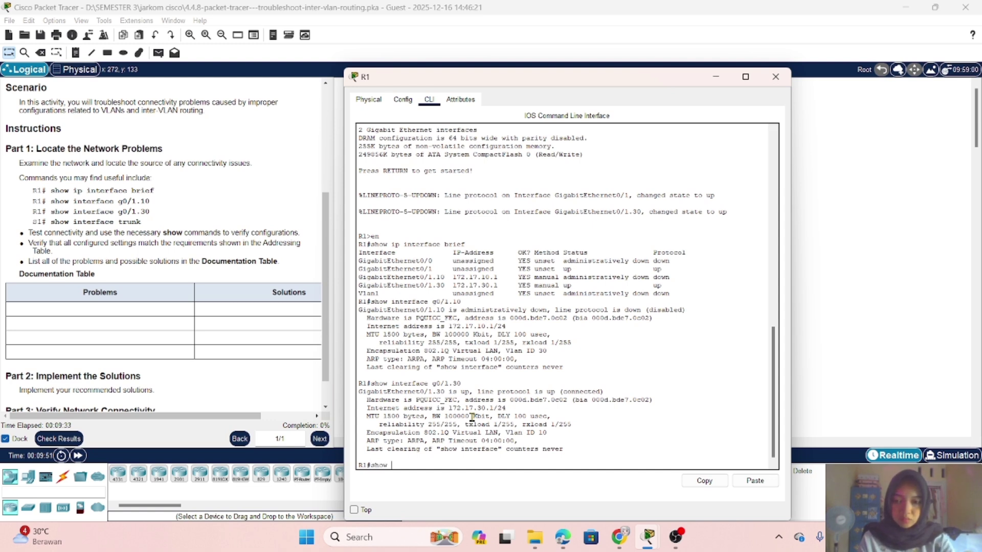
type(" inter")
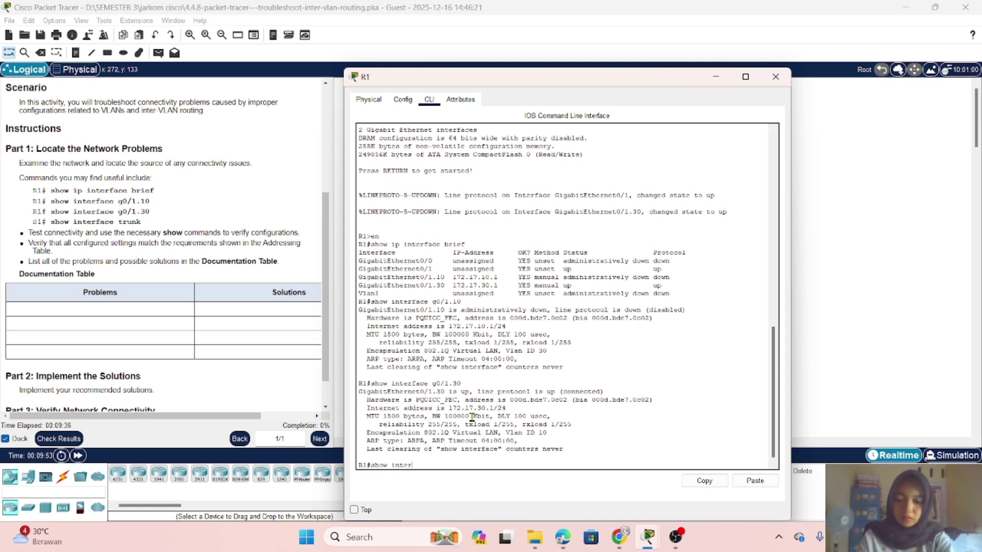
type("fac")
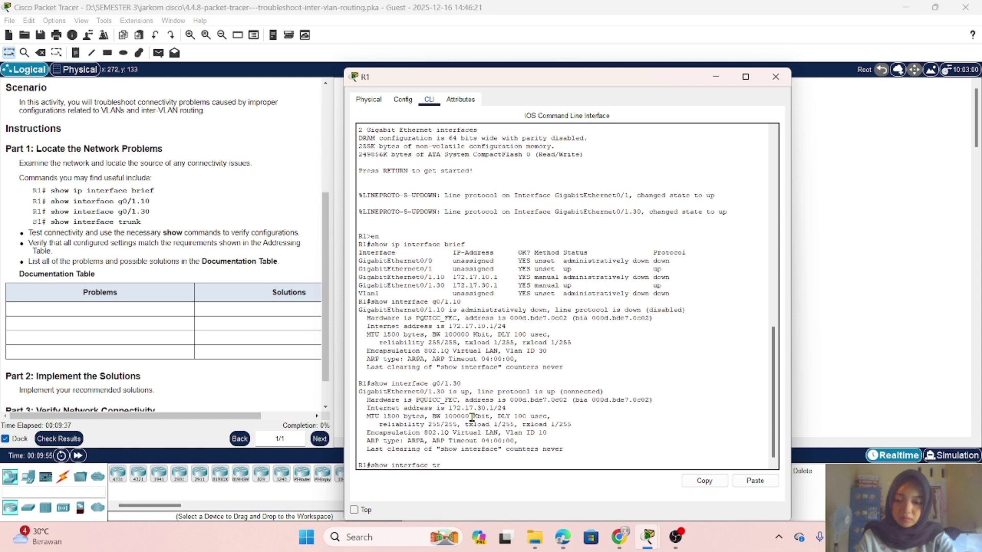
type("e tr")
key("Tab")
key("Return")
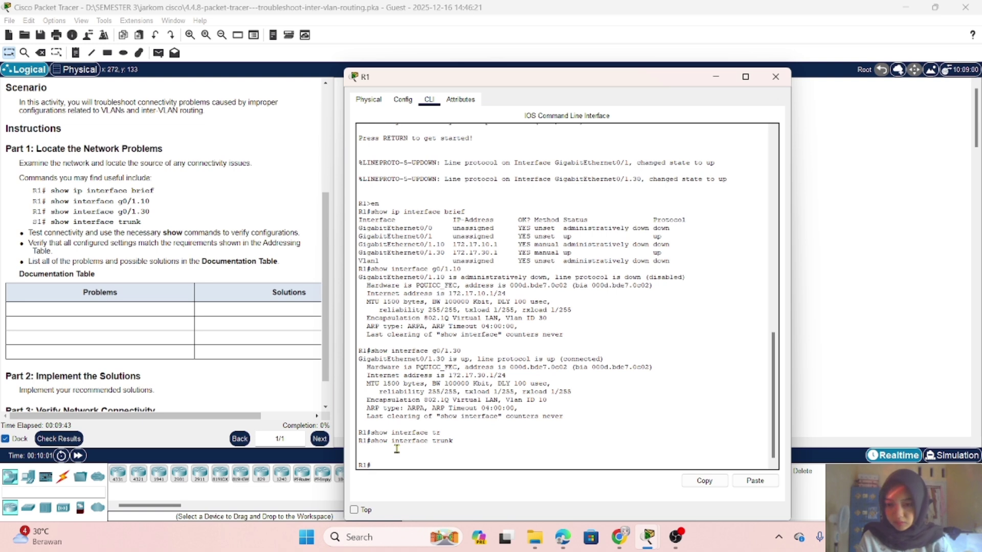
key("Return")
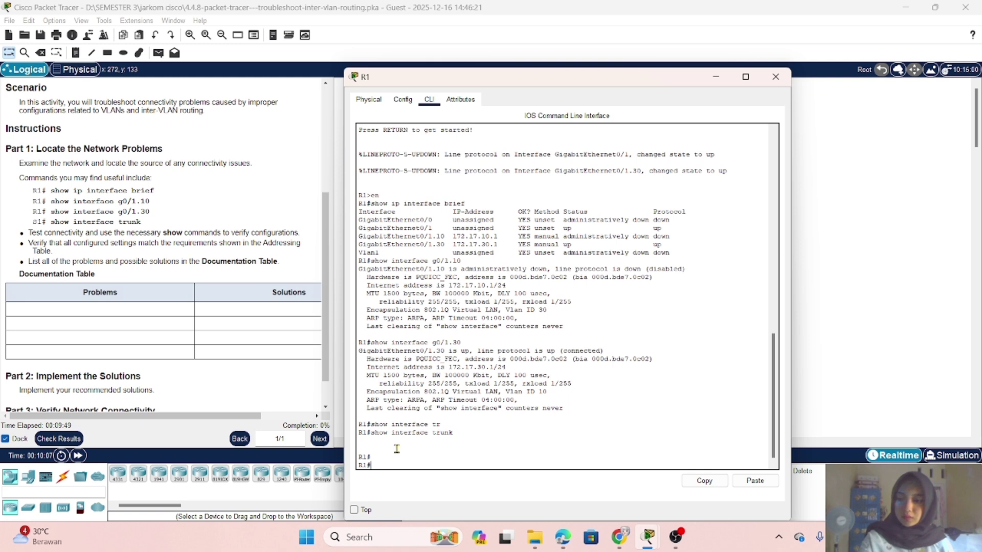
Open PC3's IP configuration and compare its address, subnet mask and default gateway with the Addressing Table
scroll(136, 368, "down", 1)
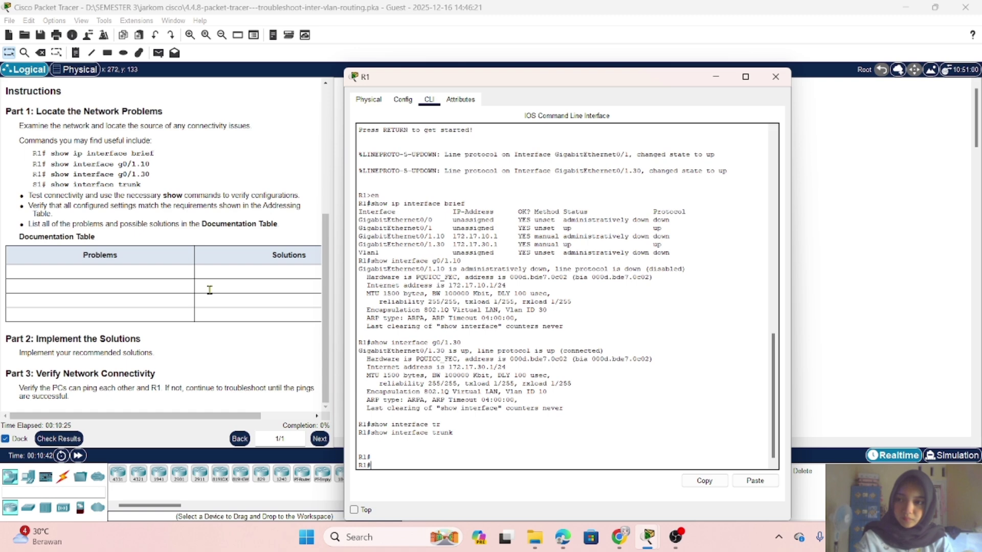
scroll(158, 287, "up", 1)
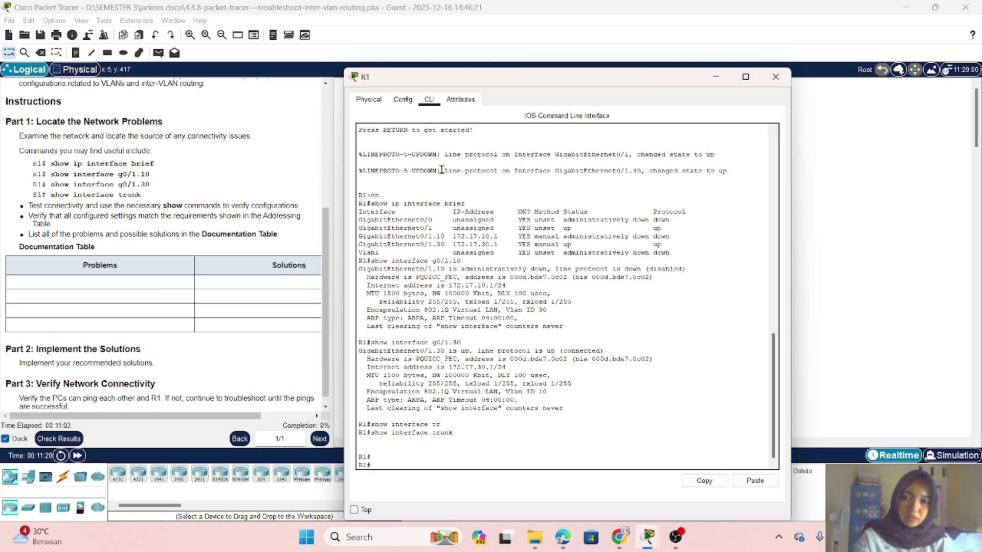
left_click(715, 76)
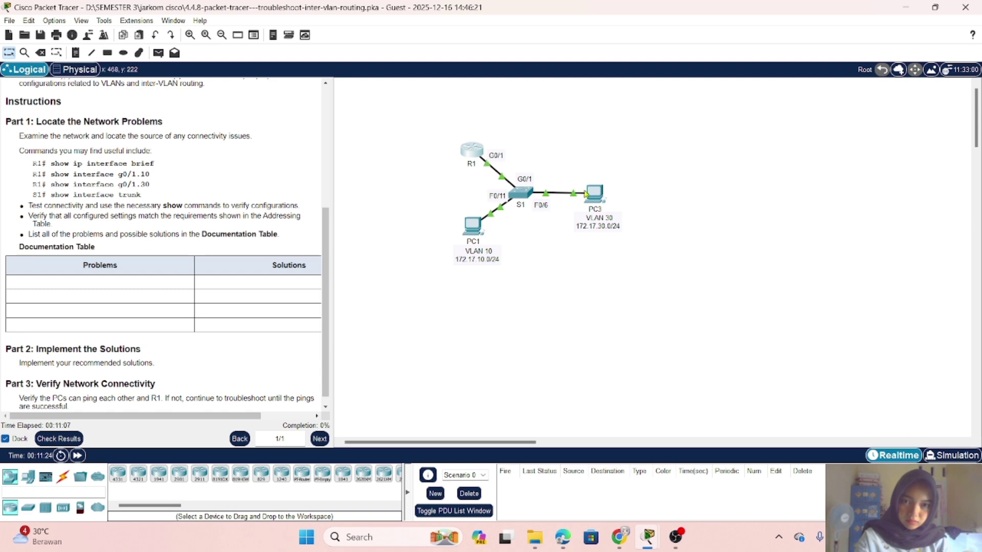
left_click(593, 195)
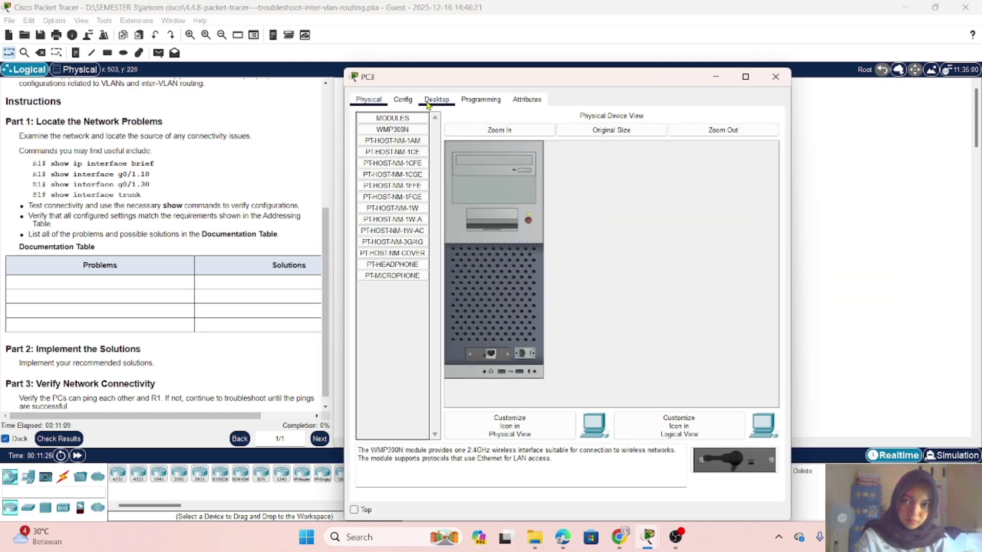
left_click(430, 101)
left_click(408, 137)
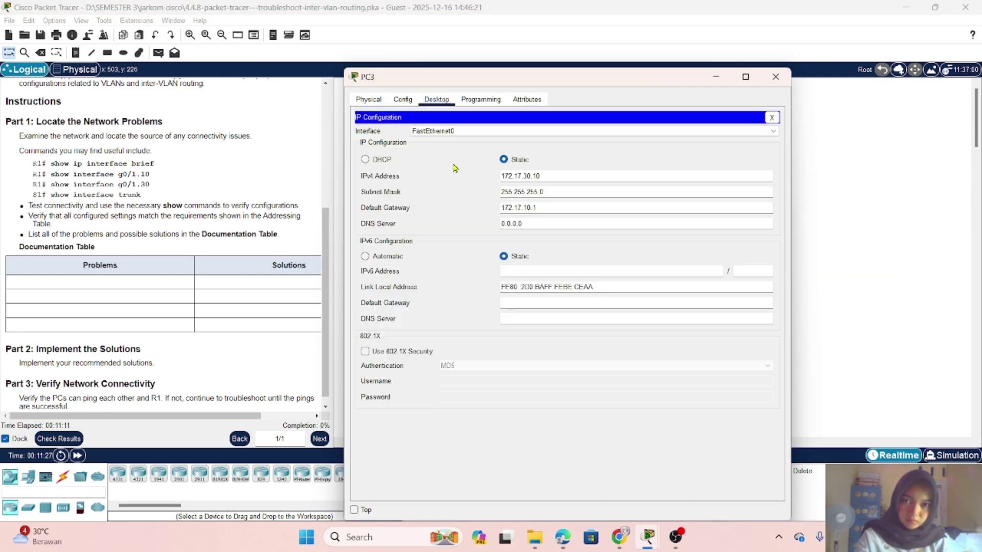
scroll(146, 188, "up", 8)
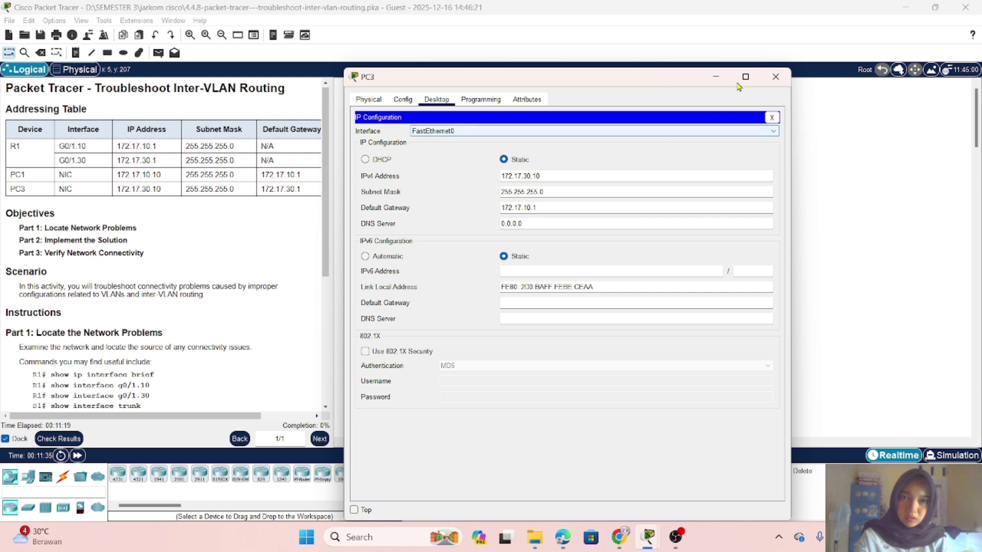
left_click(716, 78)
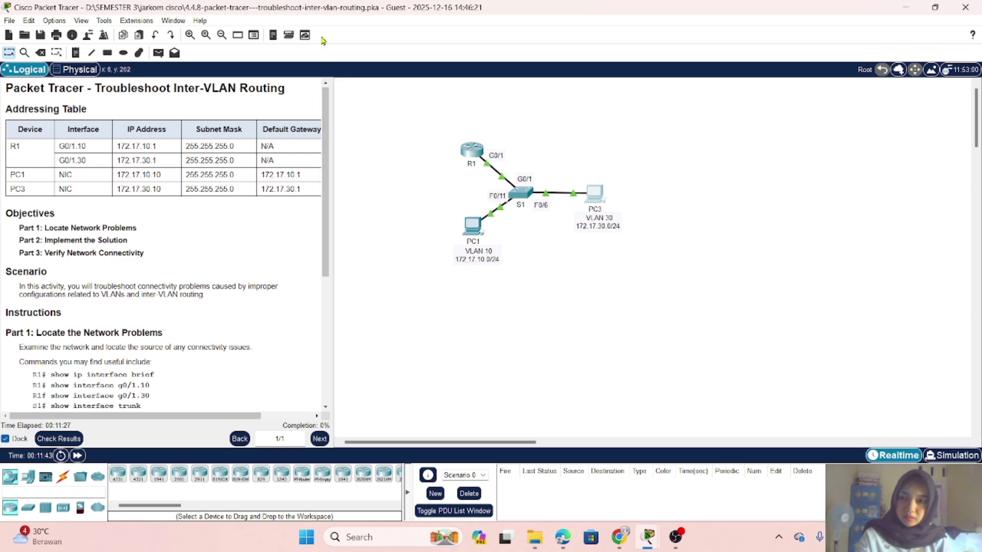
Review R1's show command output alongside the Part 1 instructions and Documentation Table
scroll(265, 236, "down", 5)
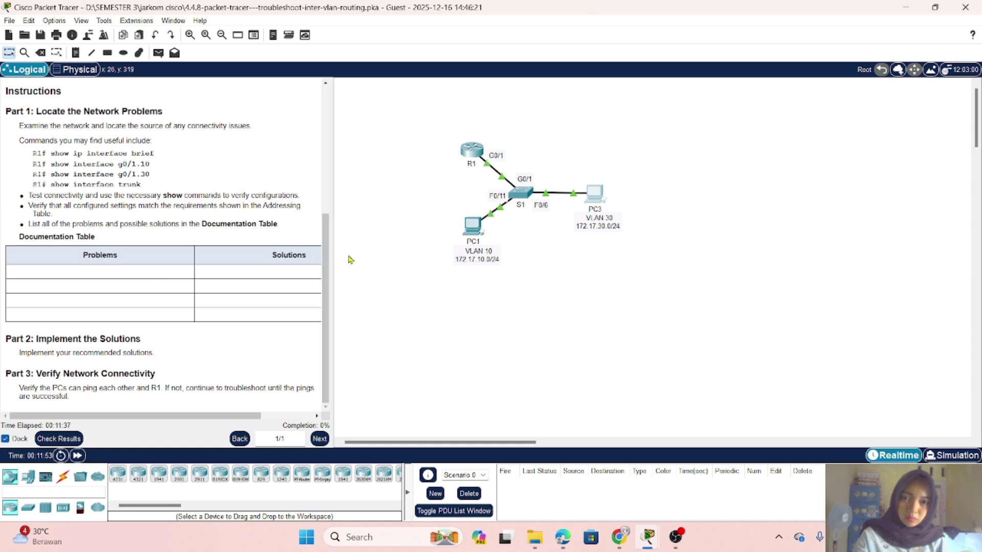
left_click(469, 151)
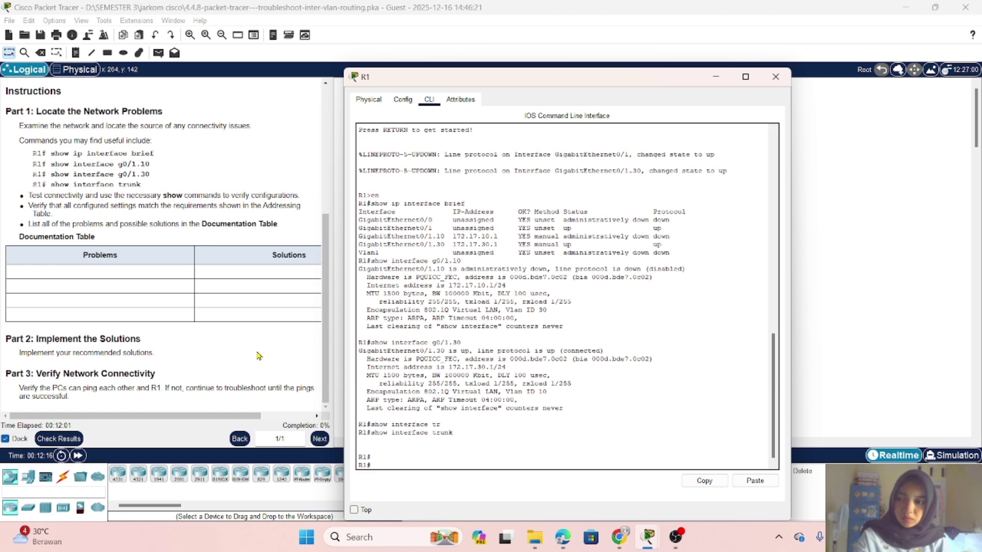
scroll(258, 356, "up", 3)
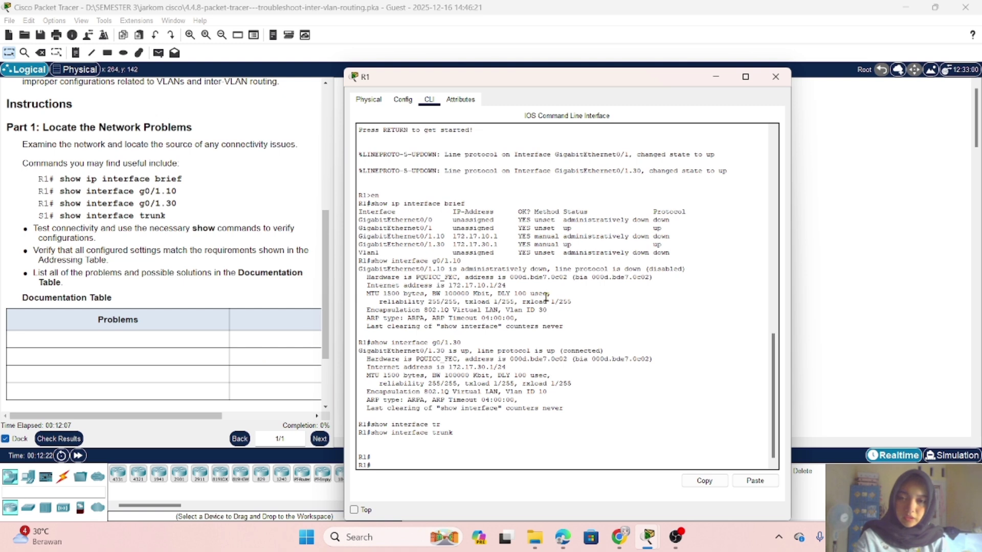
left_click(715, 84)
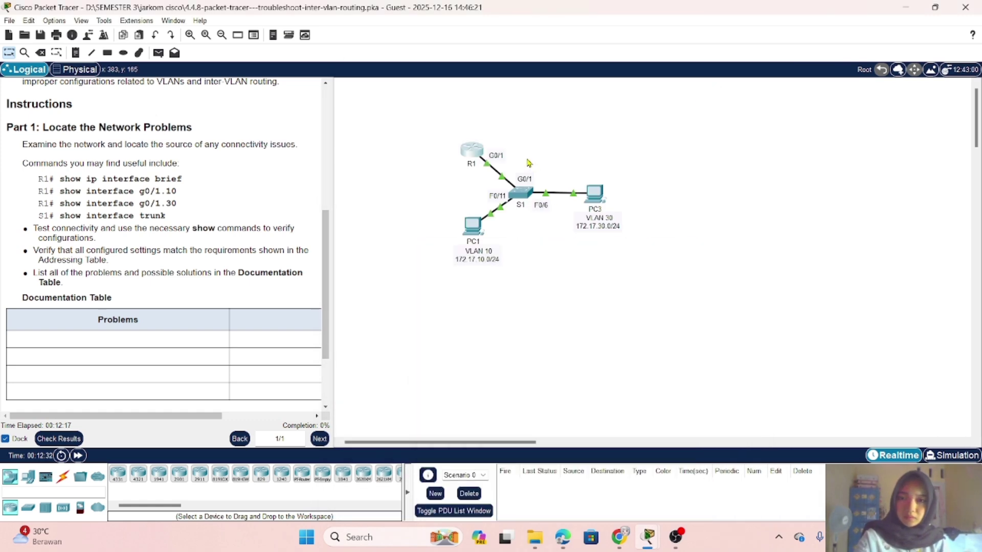
On R1, enter global configuration mode and open subinterface g0/1.10 for configuration
left_click(475, 155)
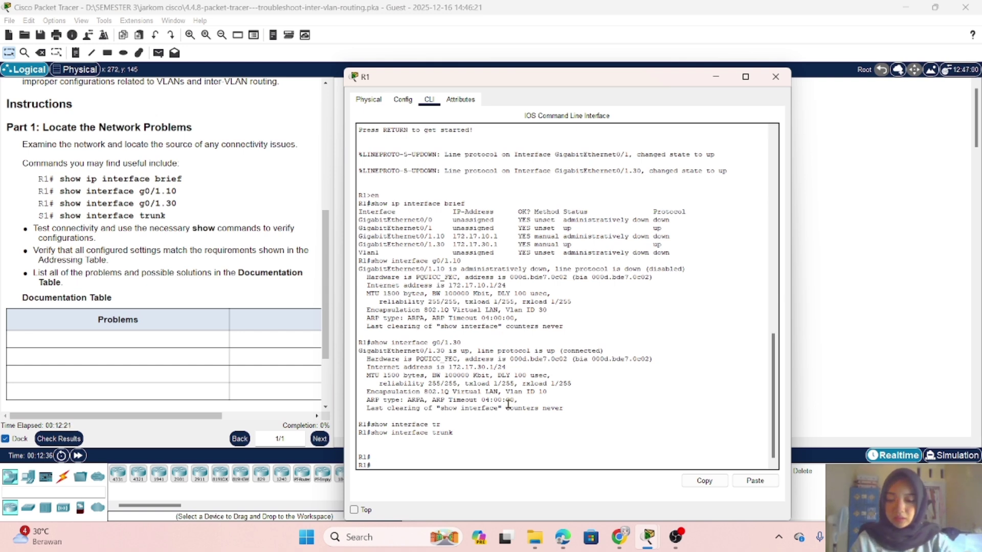
type("conf t")
key("Return")
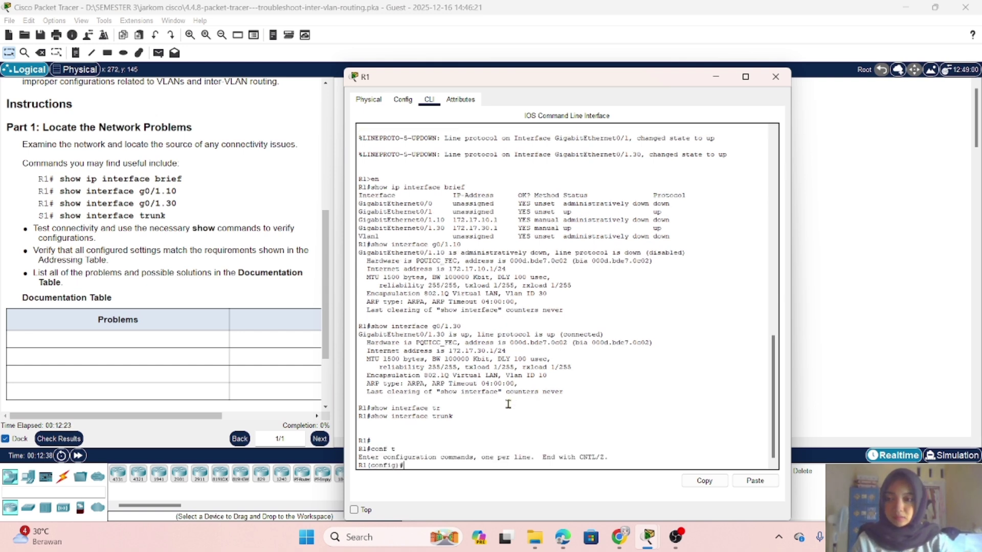
type("in")
key("Tab")
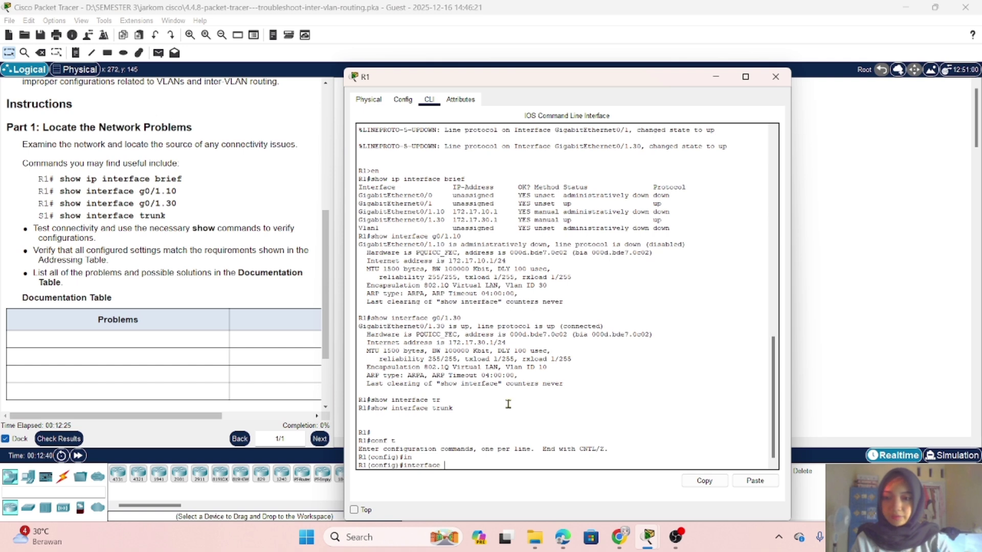
type("g0/")
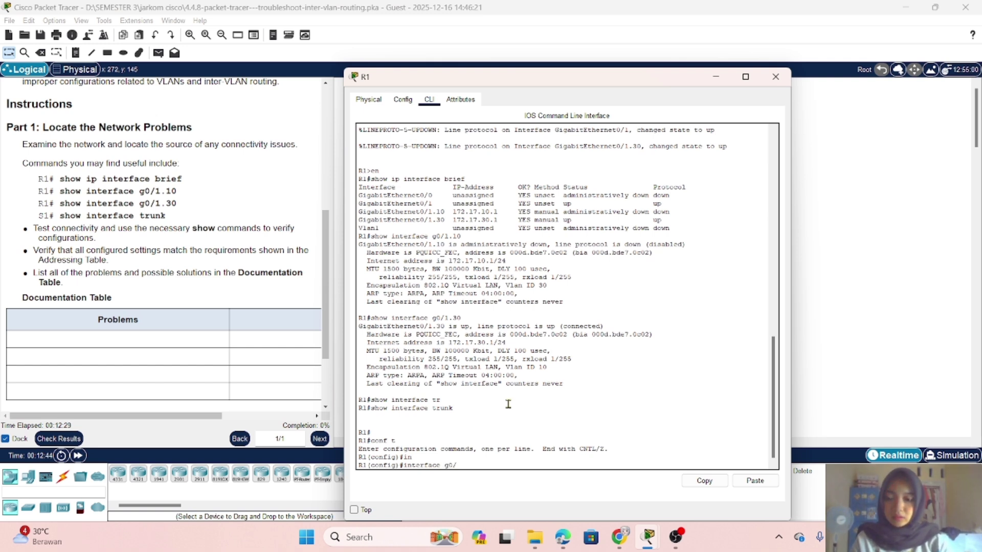
type("1.10")
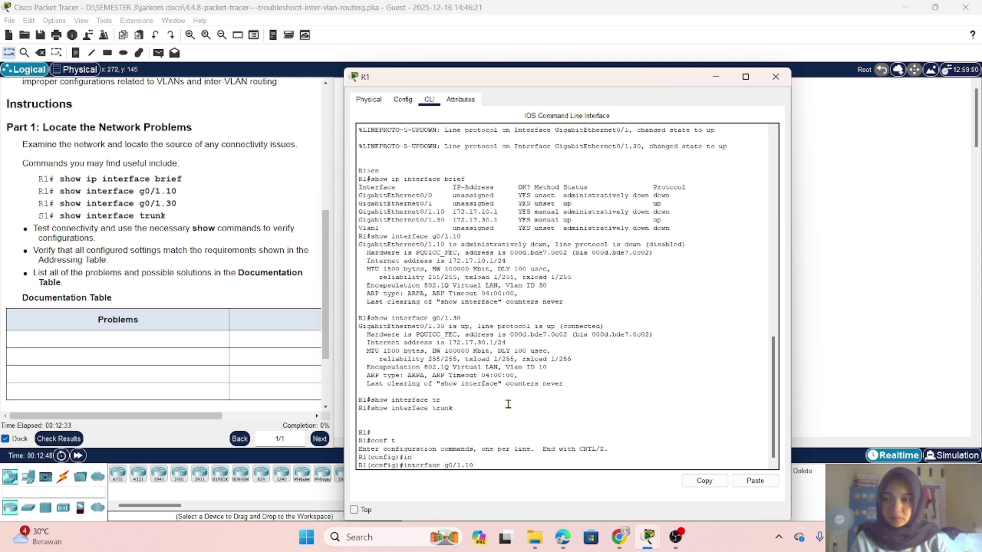
key("Return")
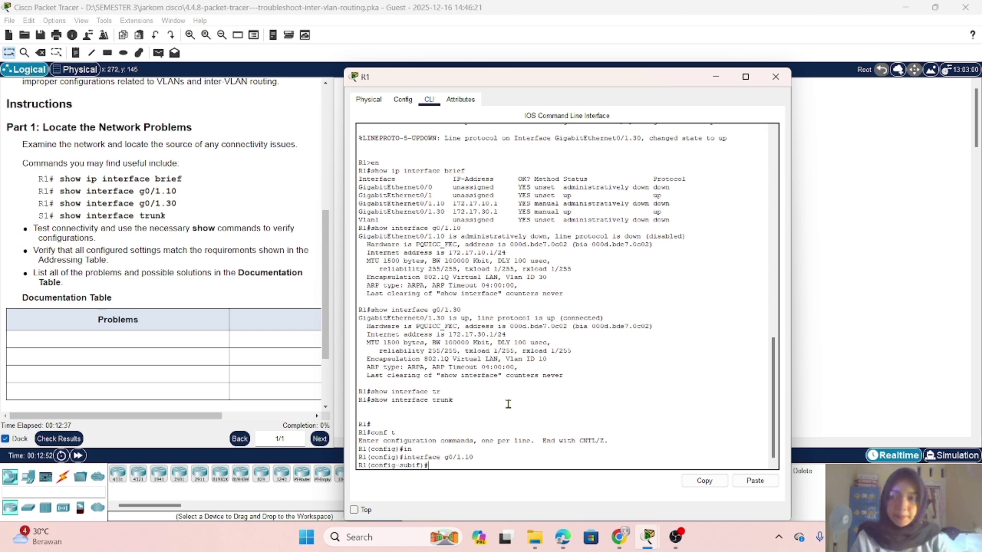
Examine the activity instructions, from the Addressing Table to the network connectivity requirements in Part 3
scroll(250, 305, "up", 5)
scroll(251, 304, "down", 2)
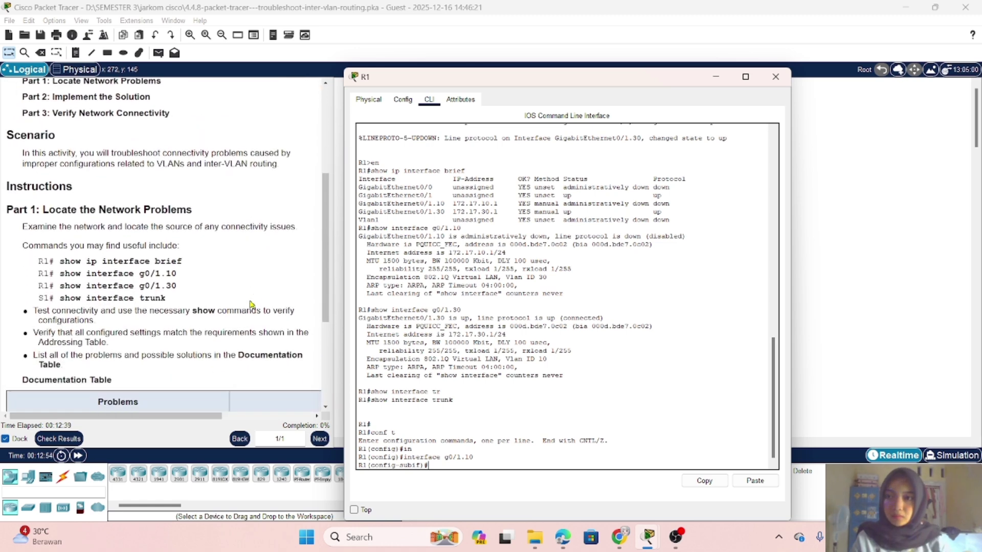
scroll(250, 305, "down", 4)
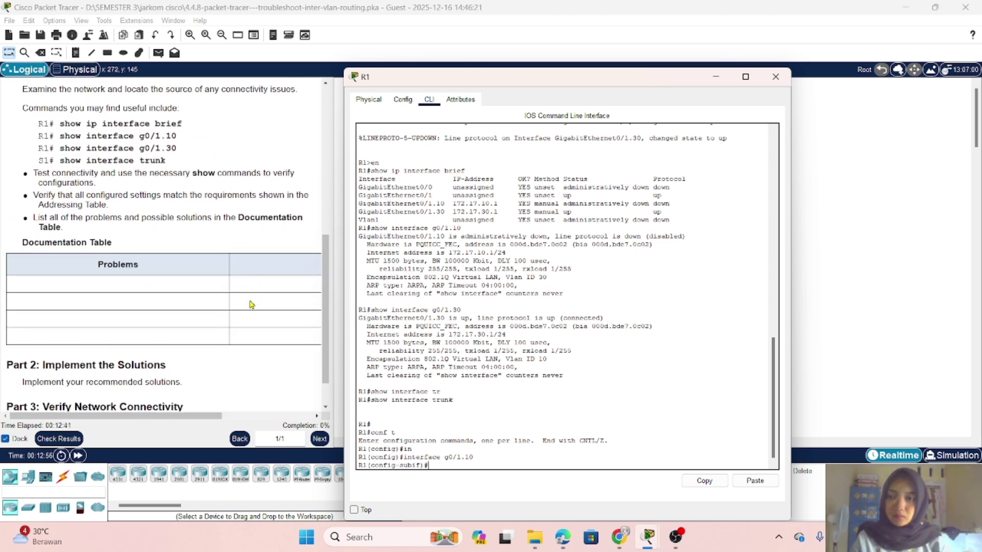
scroll(231, 282, "down", 1)
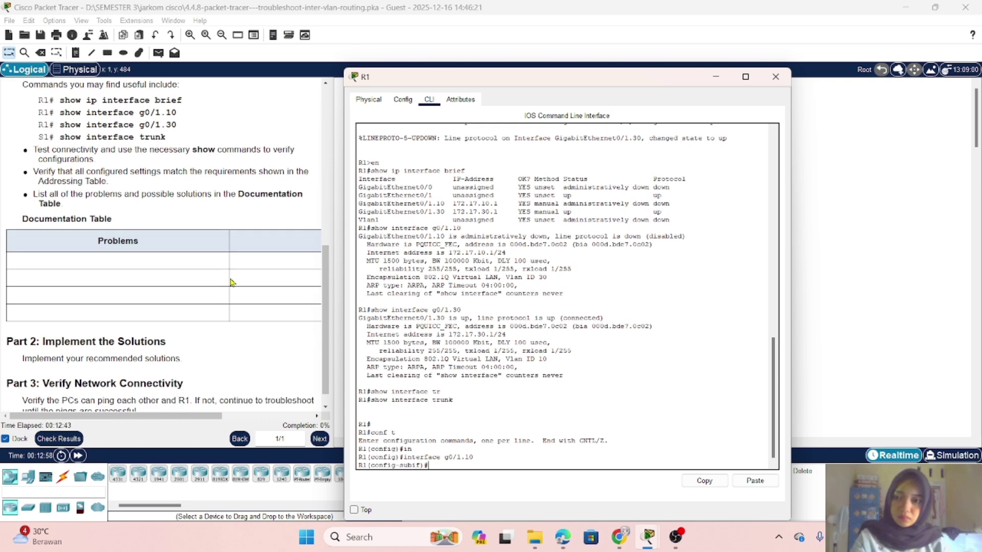
scroll(231, 283, "down", 1)
scroll(231, 282, "up", 10)
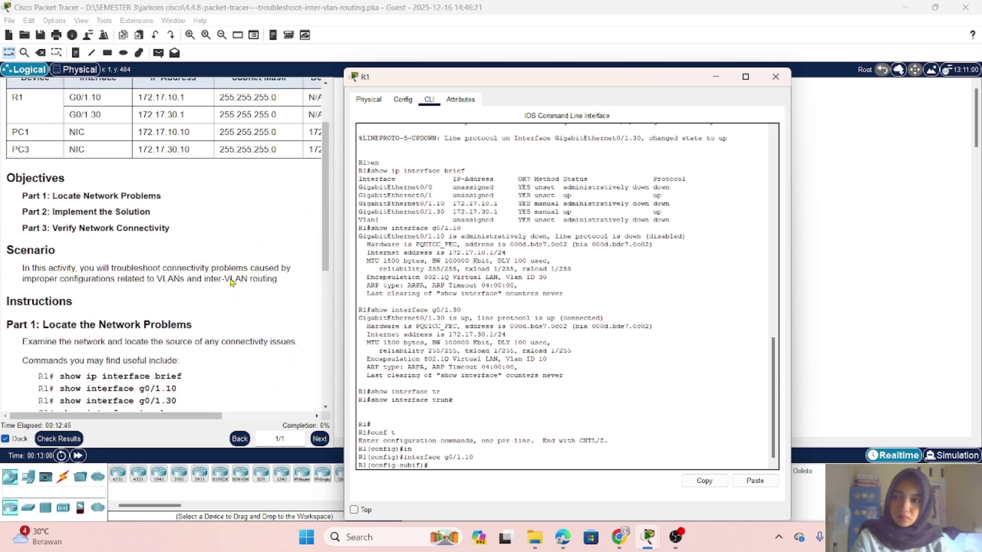
scroll(231, 282, "up", 2)
scroll(231, 282, "down", 13)
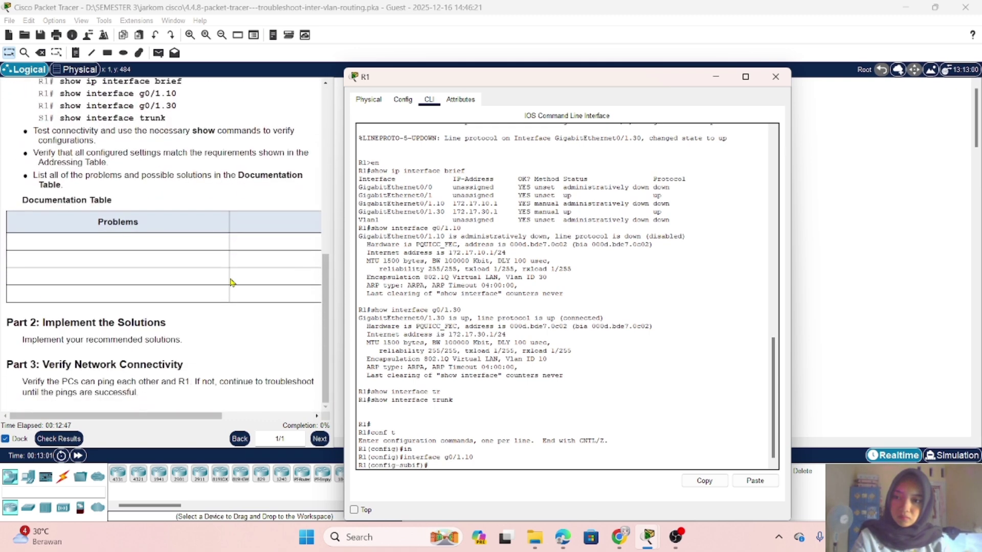
scroll(231, 282, "down", 1)
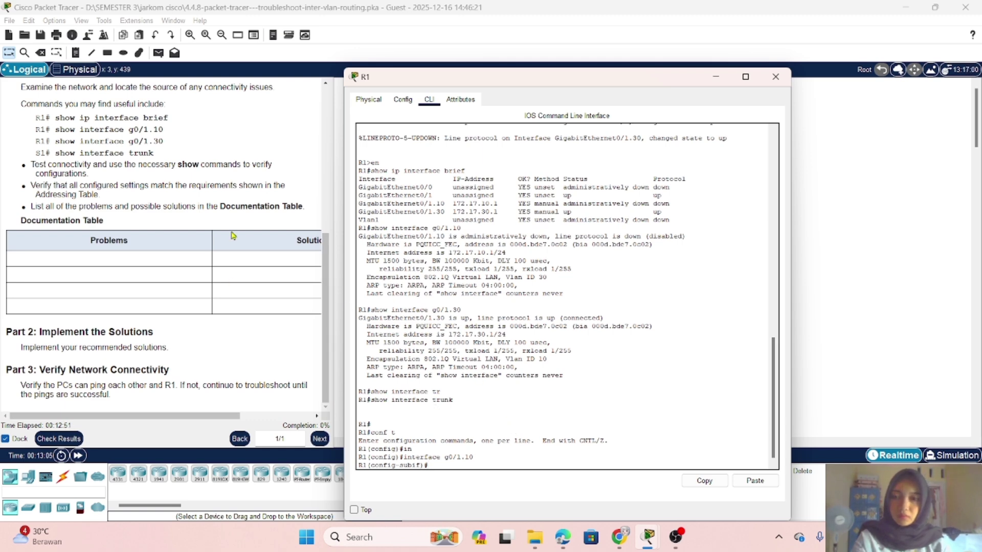
scroll(231, 235, "up", 1)
scroll(232, 235, "down", 1)
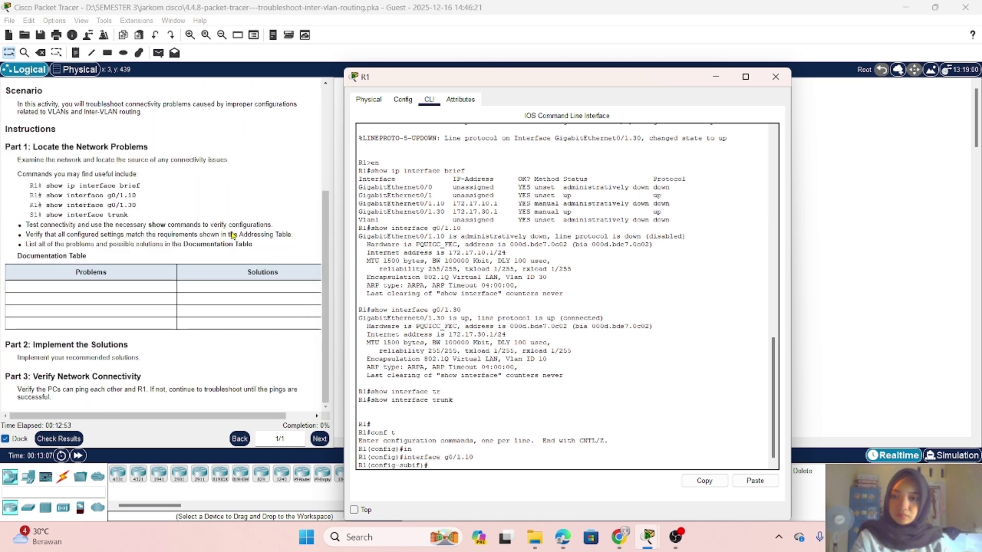
scroll(232, 235, "up", 1)
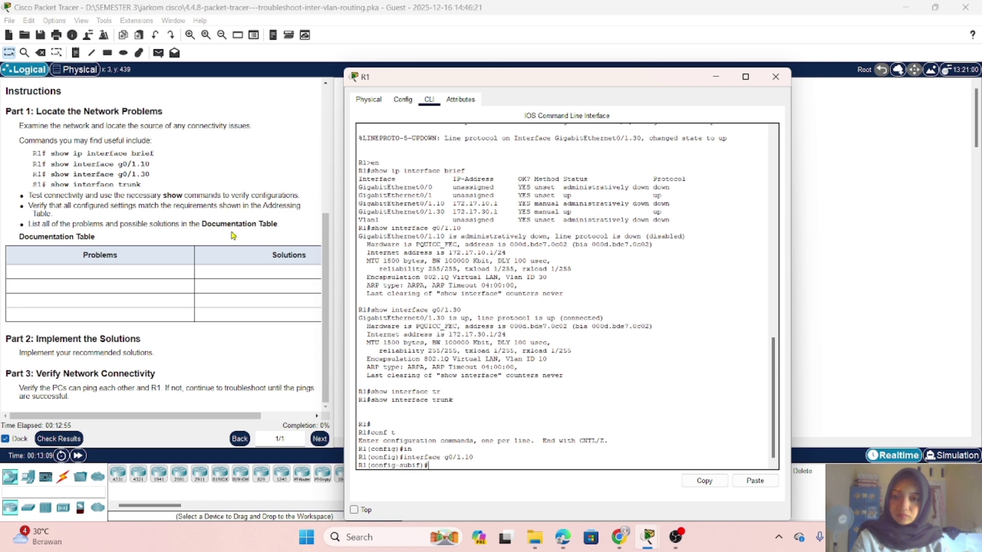
Enable subinterface g0/1.10 with no shutdown and exit to R1's global configuration mode
type("n")
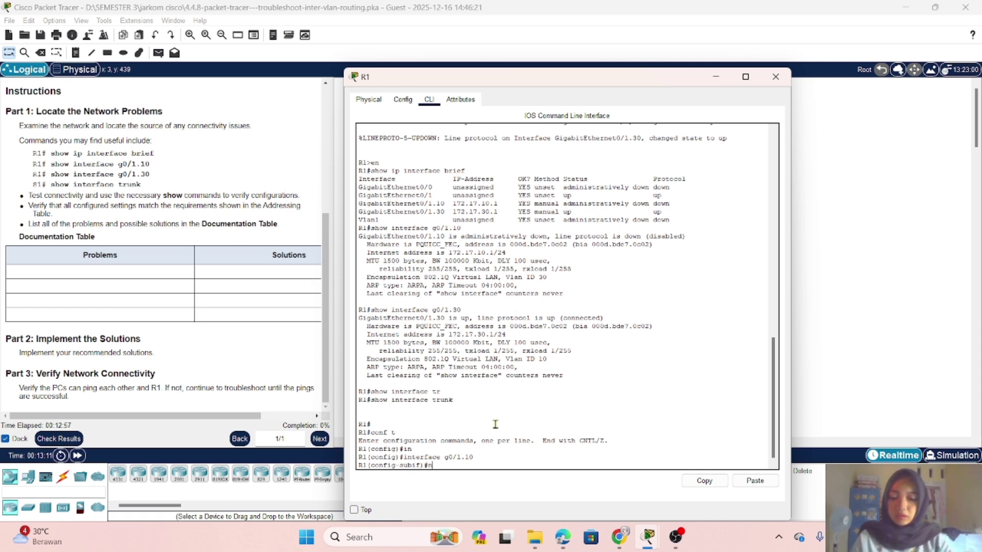
type("o shut")
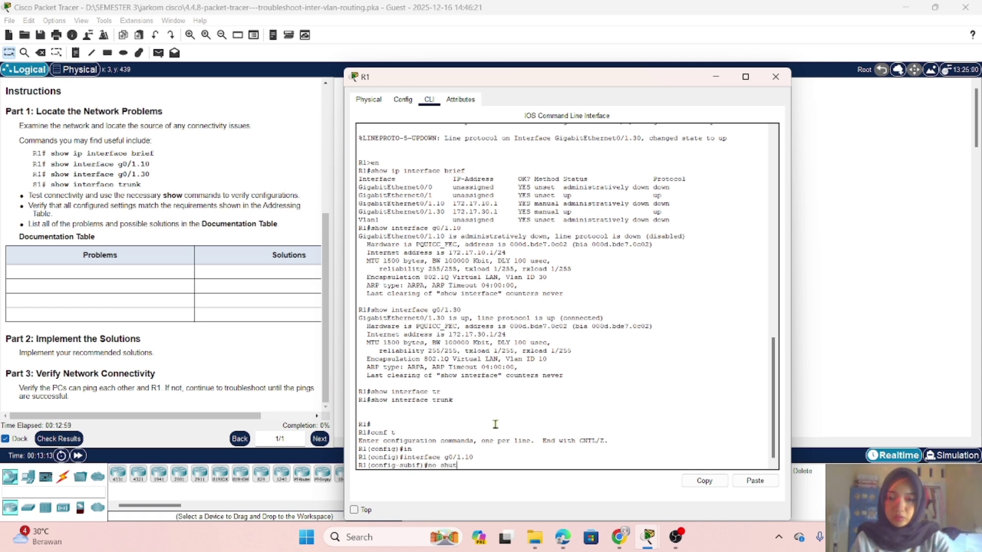
type("down")
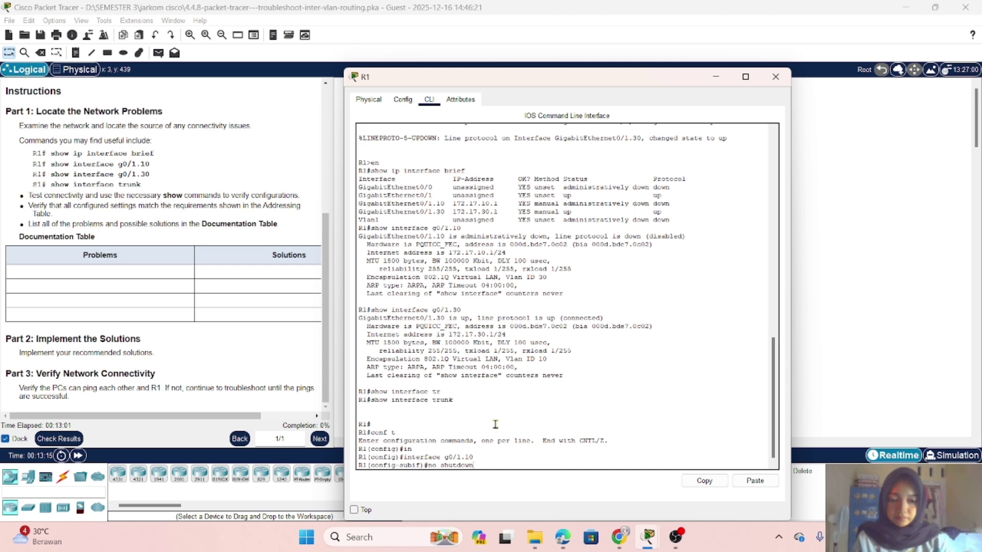
key("Return")
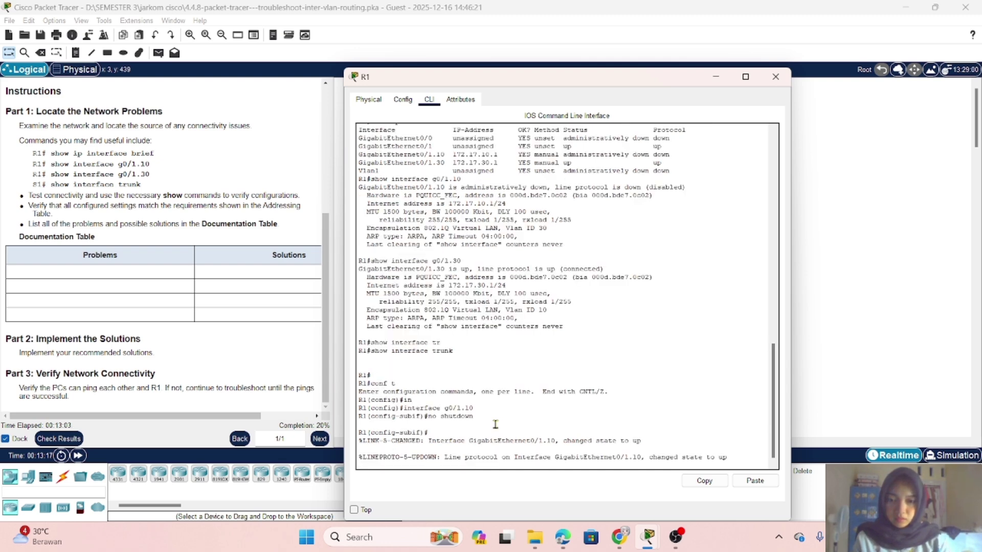
key("Return")
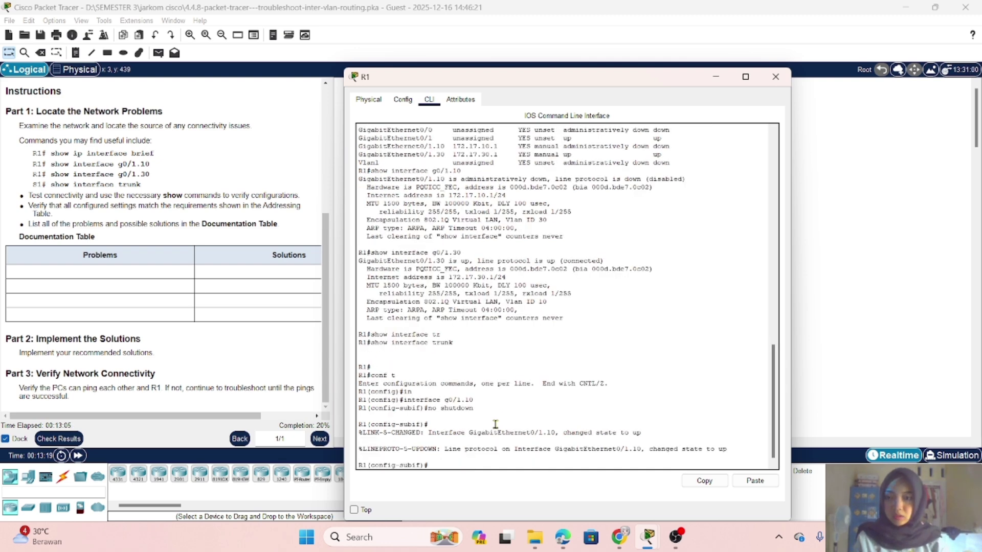
type("exit")
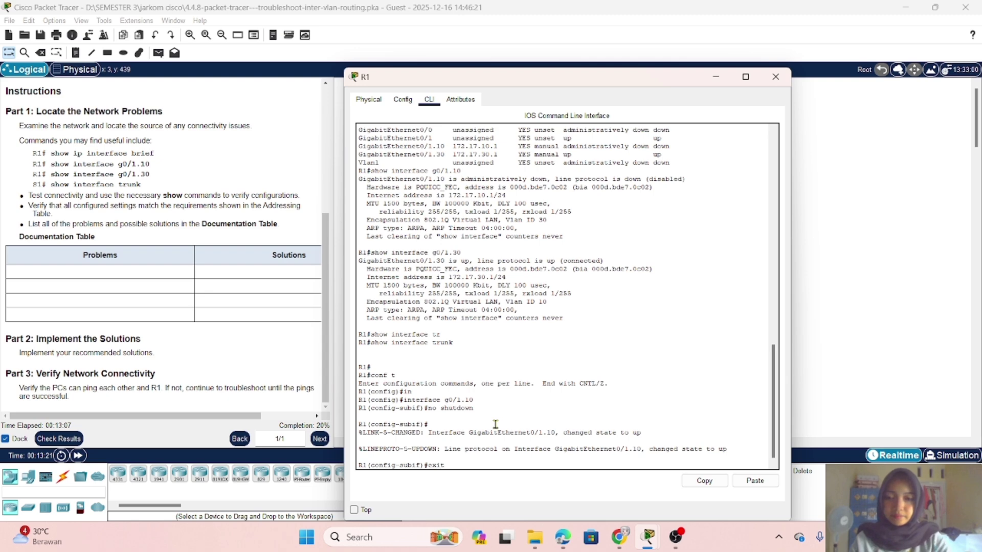
key("Return")
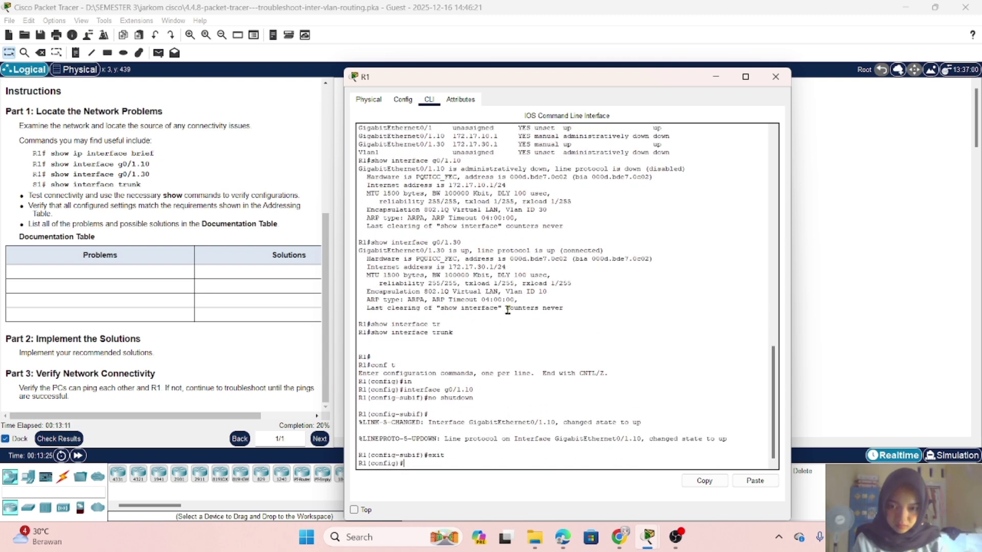
Review R1's earlier show output for subinterfaces g0/1.10 and g0/1.30, including their encapsulation VLAN IDs
scroll(507, 310, "up", 4)
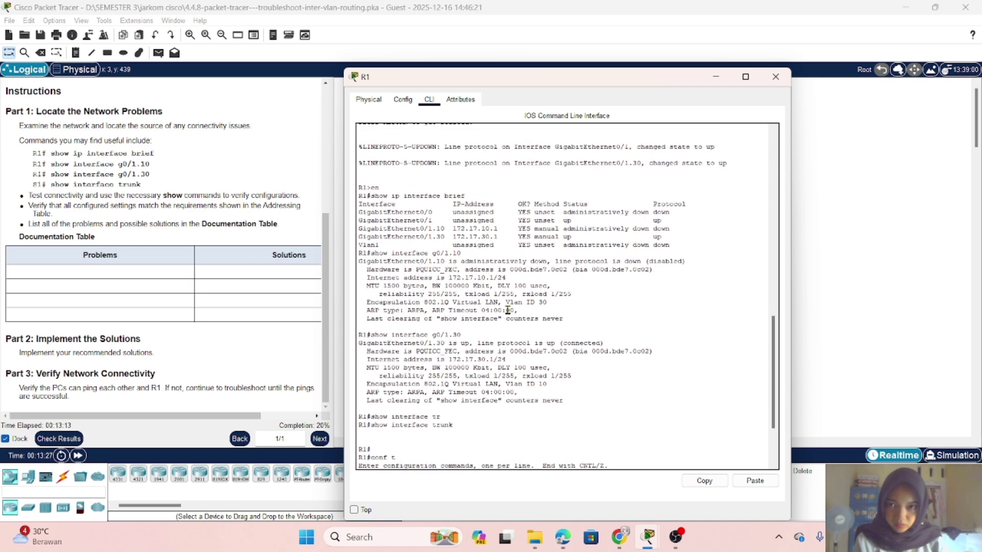
scroll(507, 311, "up", 4)
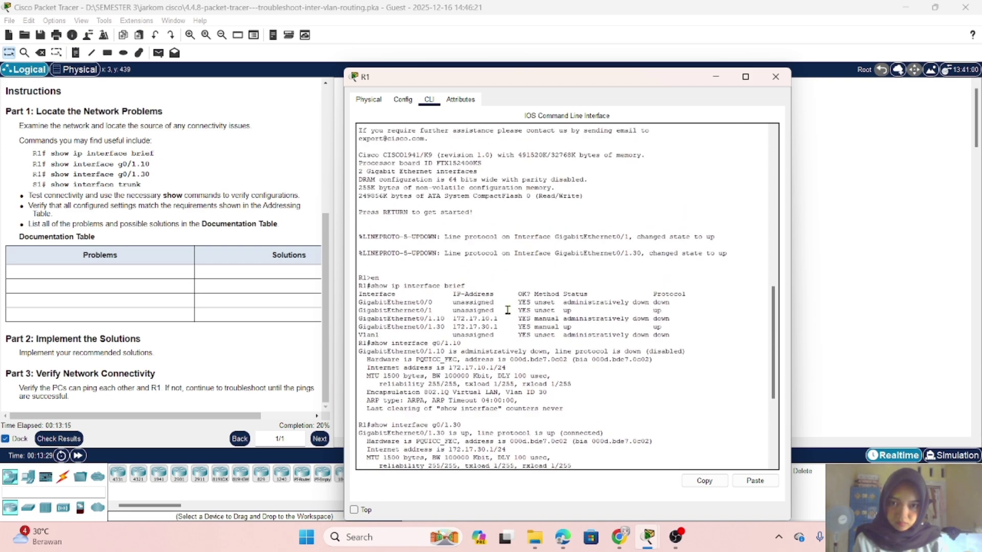
scroll(508, 311, "up", 3)
scroll(508, 311, "down", 10)
scroll(507, 311, "up", 4)
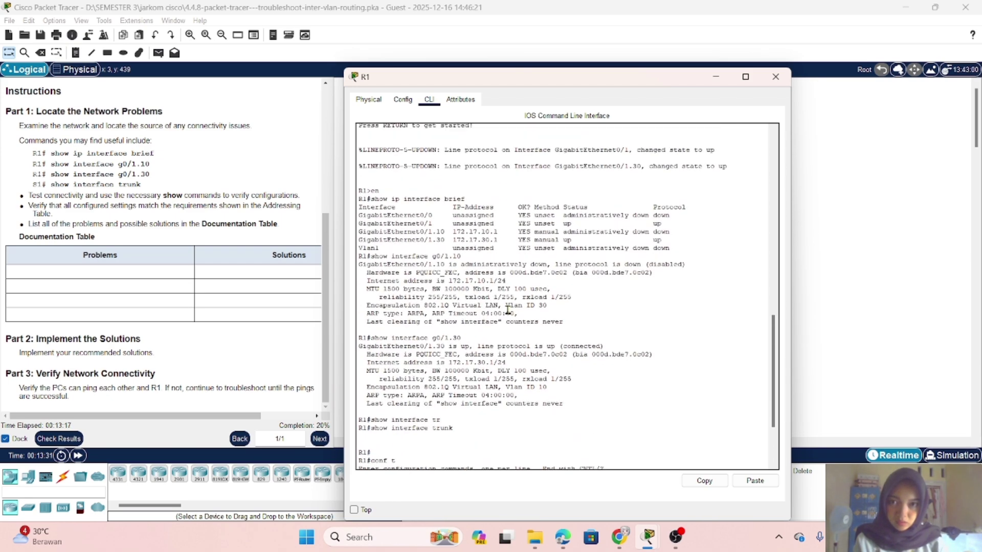
Return R1 to privileged EXEC mode and run show interface g0/1.10 to check the subinterface
key("Up")
key("Up")
key("Up")
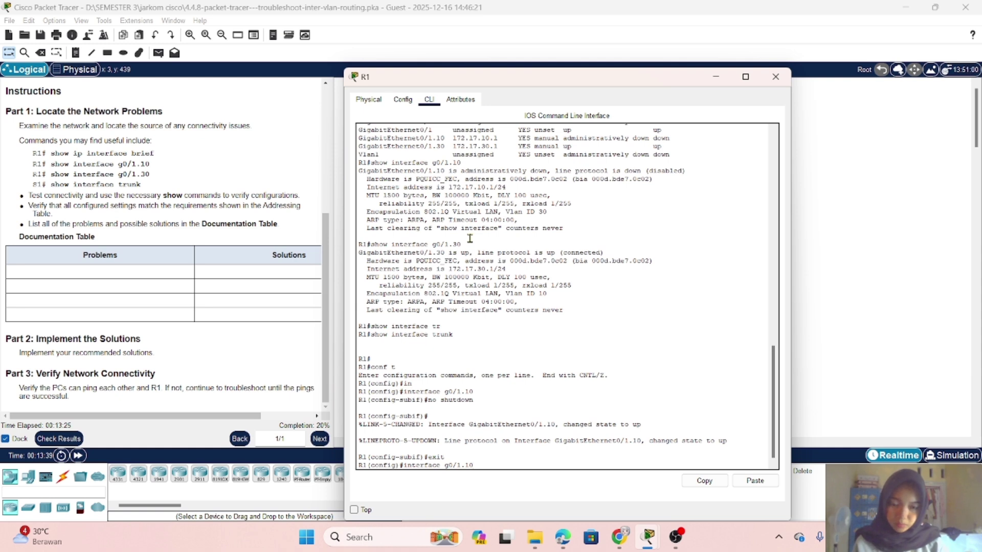
key("Return")
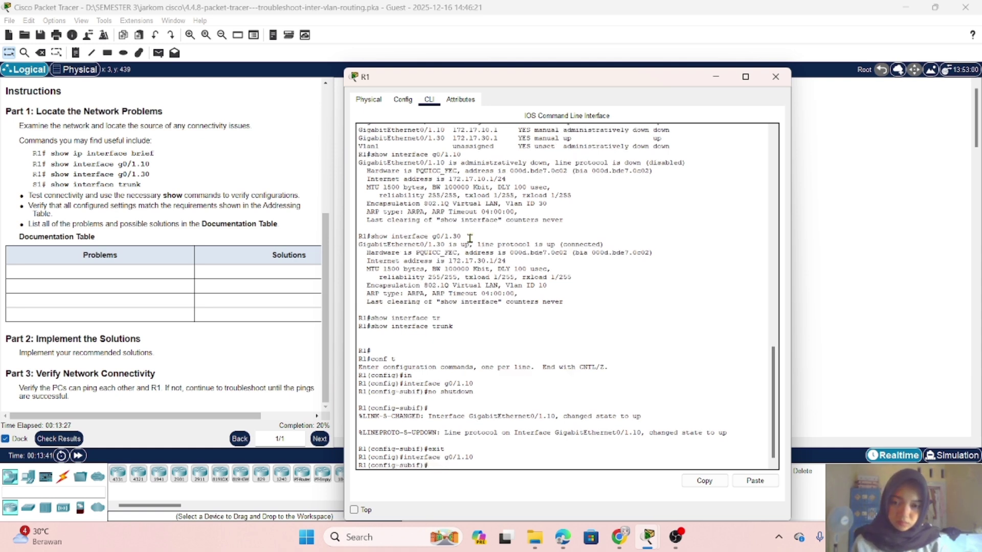
type("end")
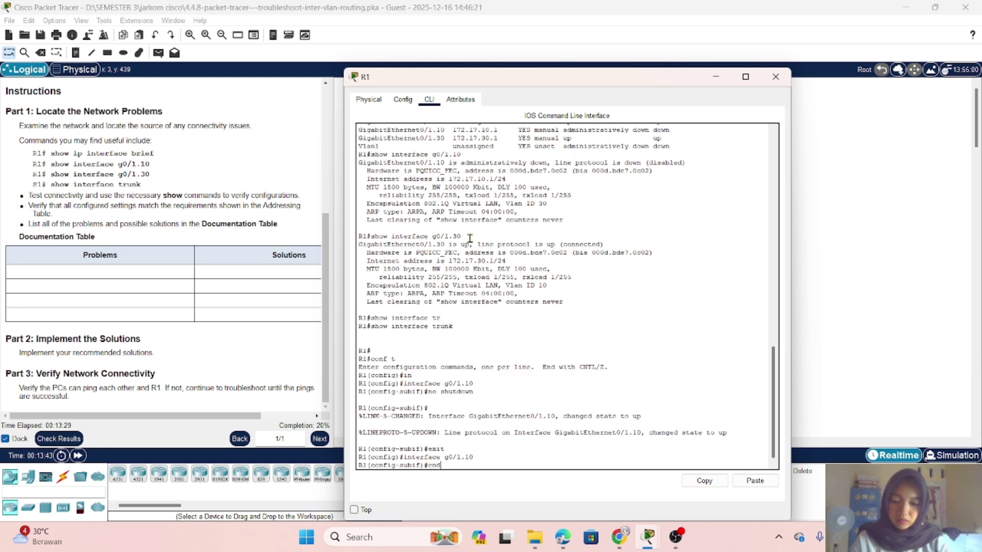
key("Return")
key("Return")
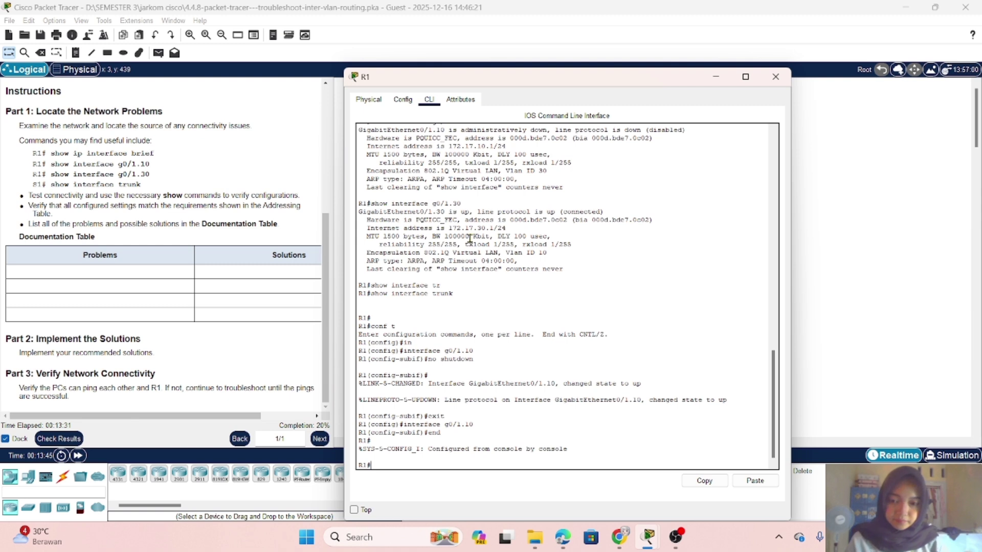
type("show interface trunk")
key("Up")
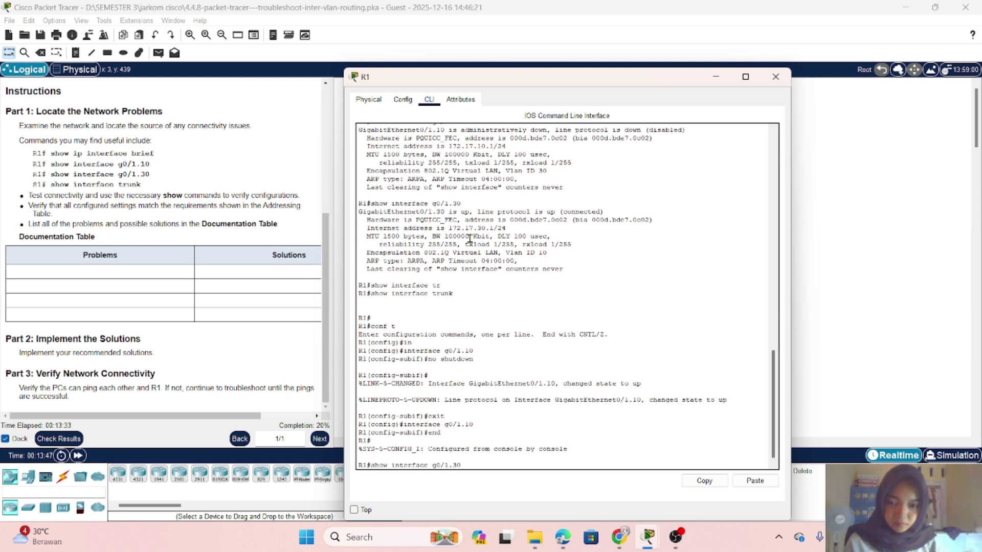
key("Return")
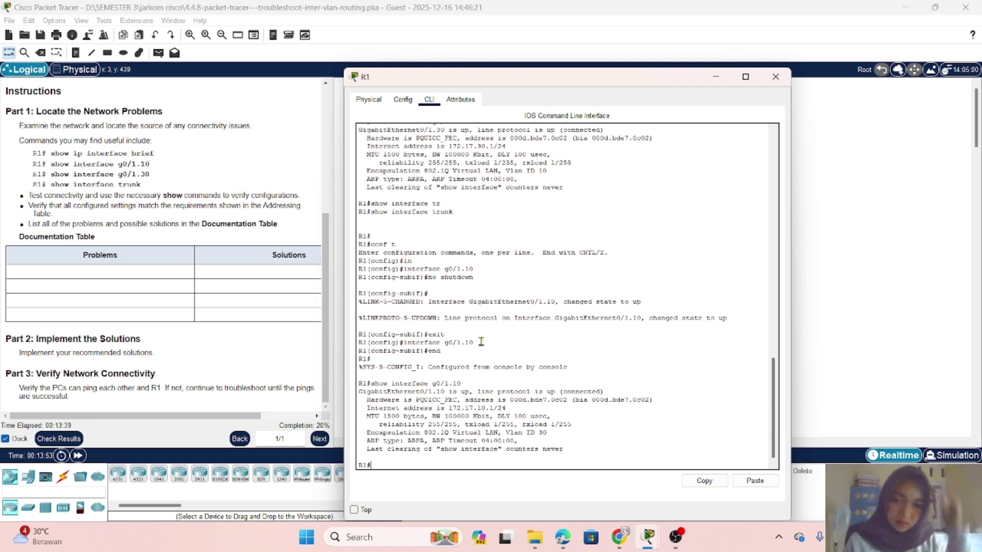
Enter R1's global configuration mode again with conf t and open subinterface g0/1.10
type("con")
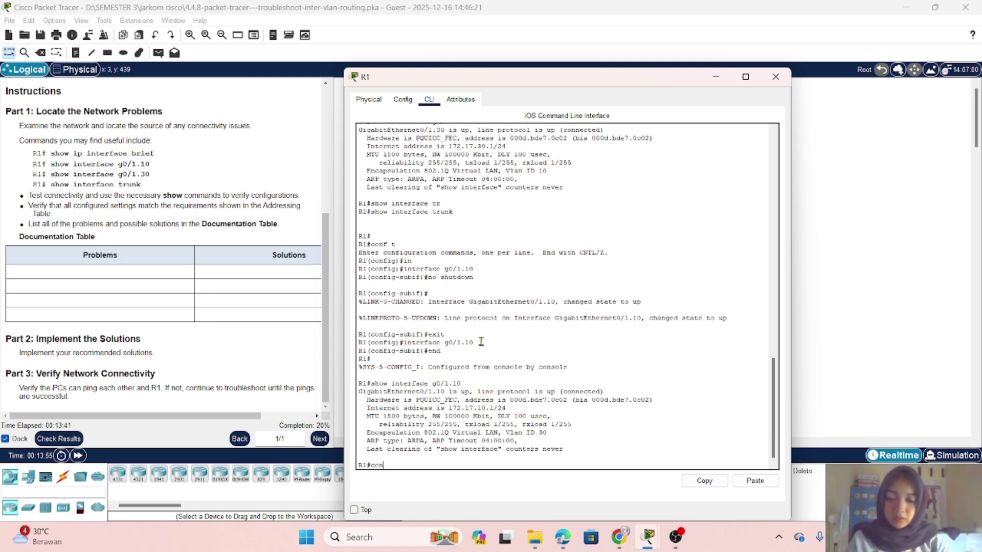
type("f t")
key("Return")
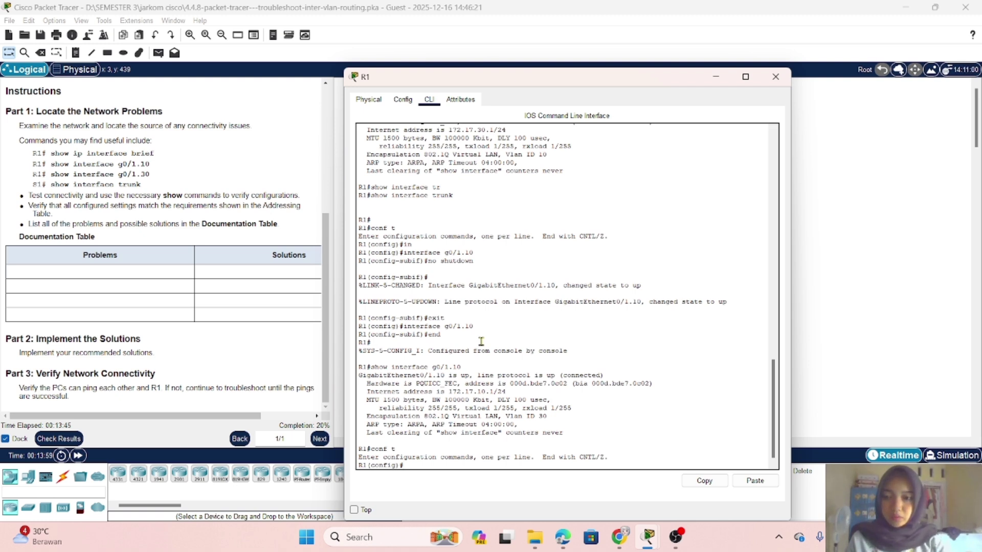
type("i")
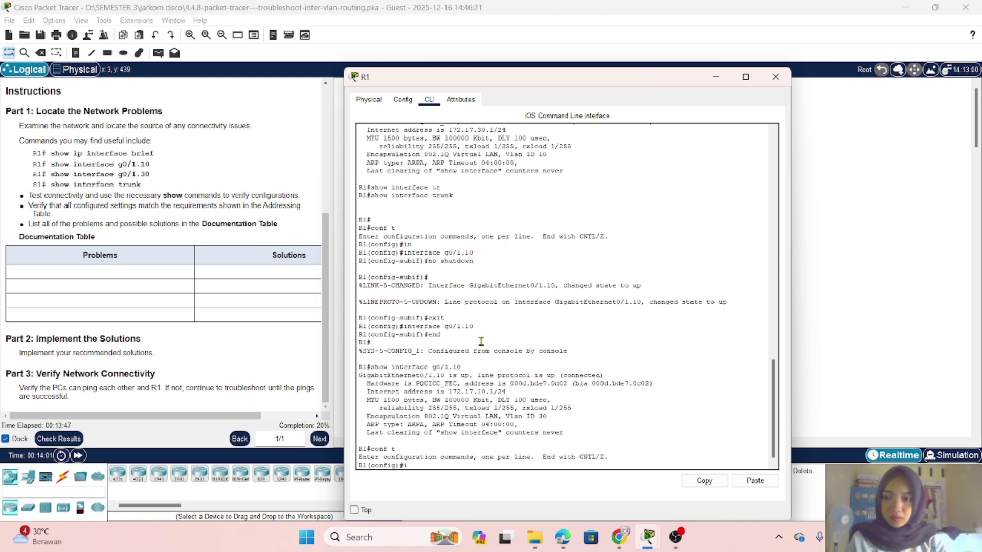
type("n")
key("Tab")
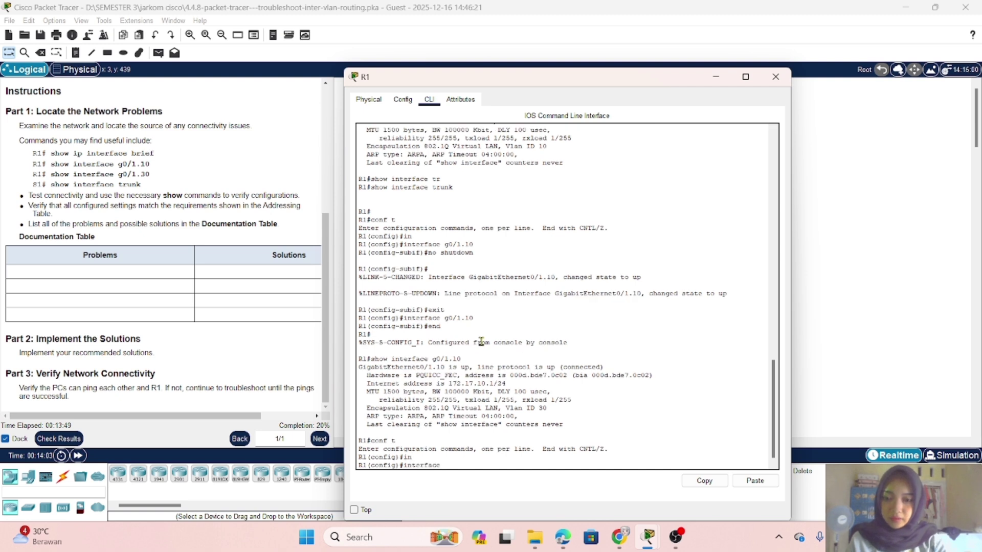
type("g0/")
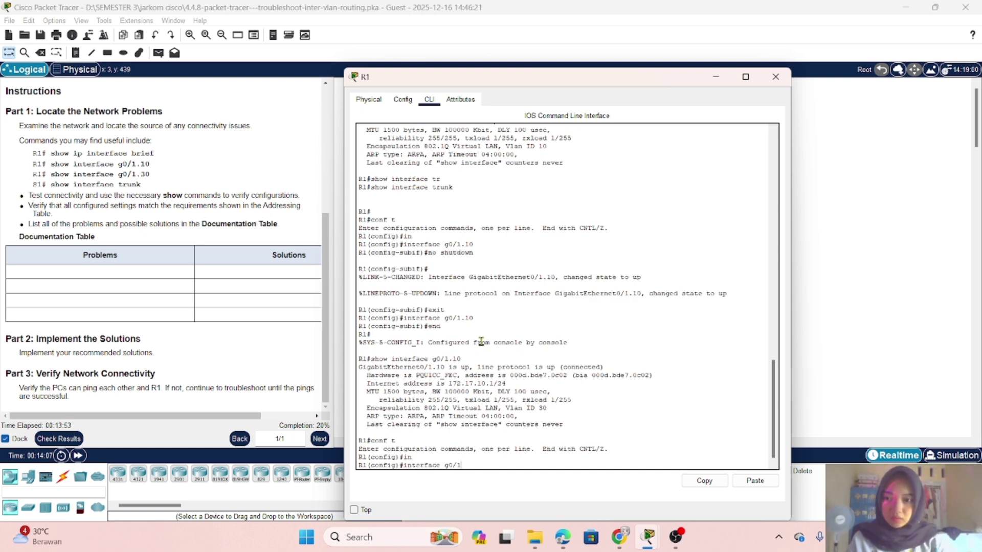
type("10")
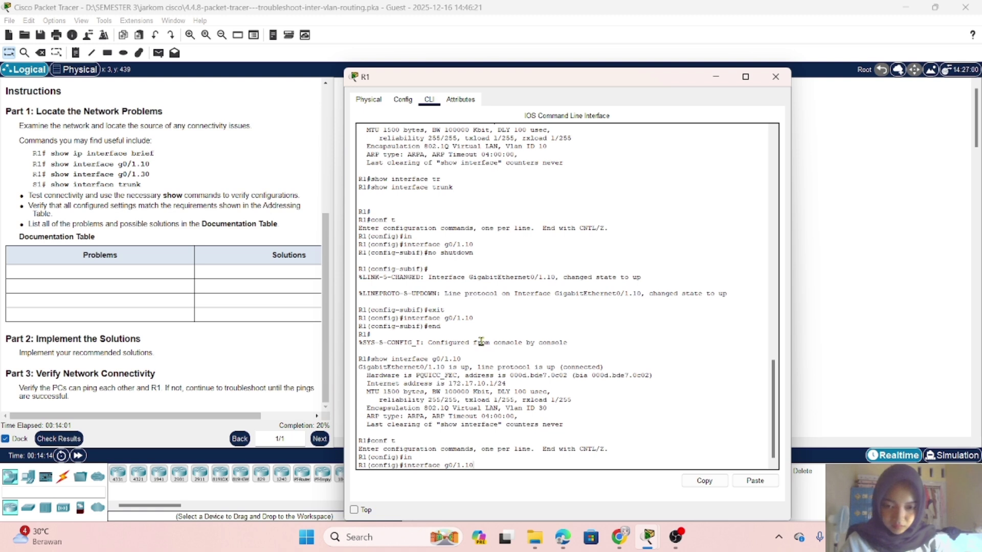
key("Return")
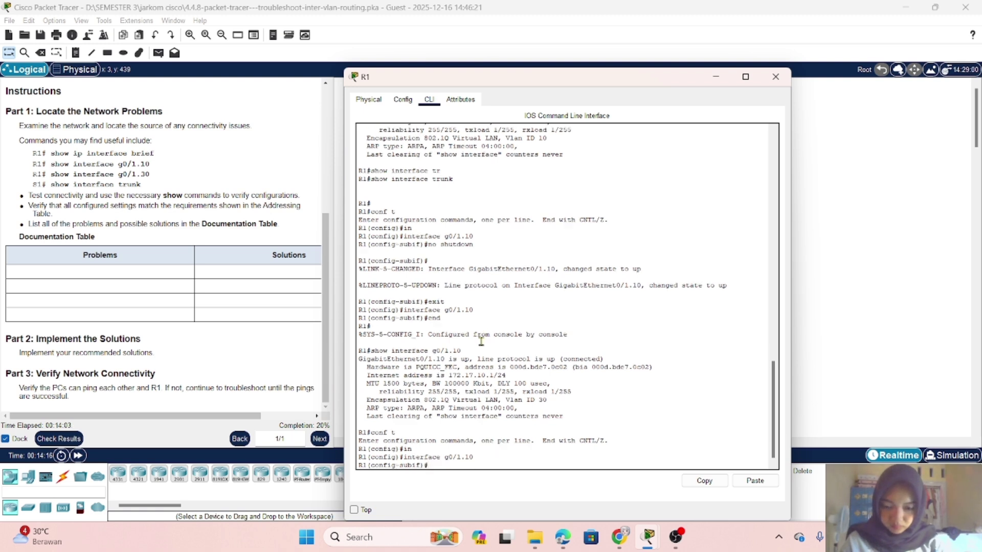
Remove the 802.1Q encapsulation from subinterface g0/1.10 with no encapsulation dot1Q
type("noc")
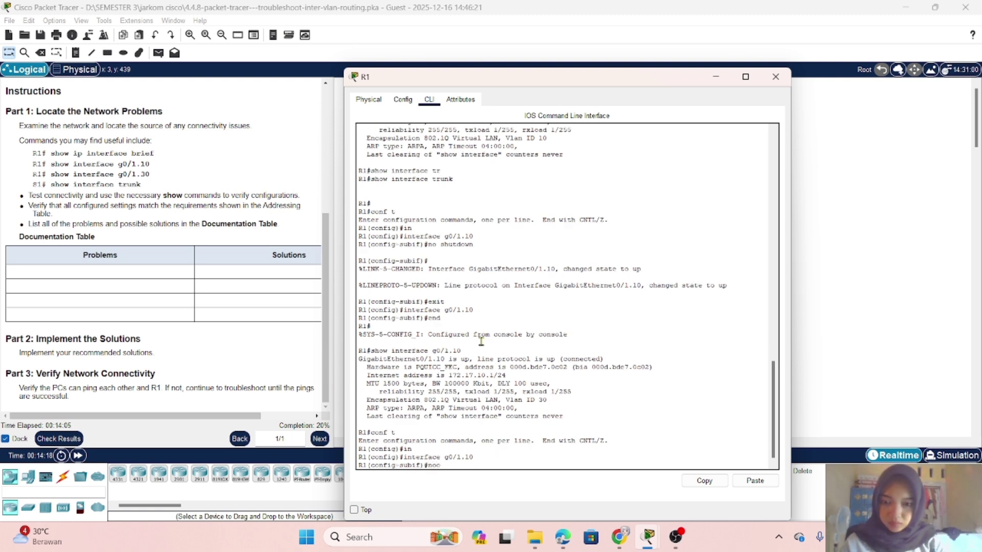
key("BackSpace")
type("en")
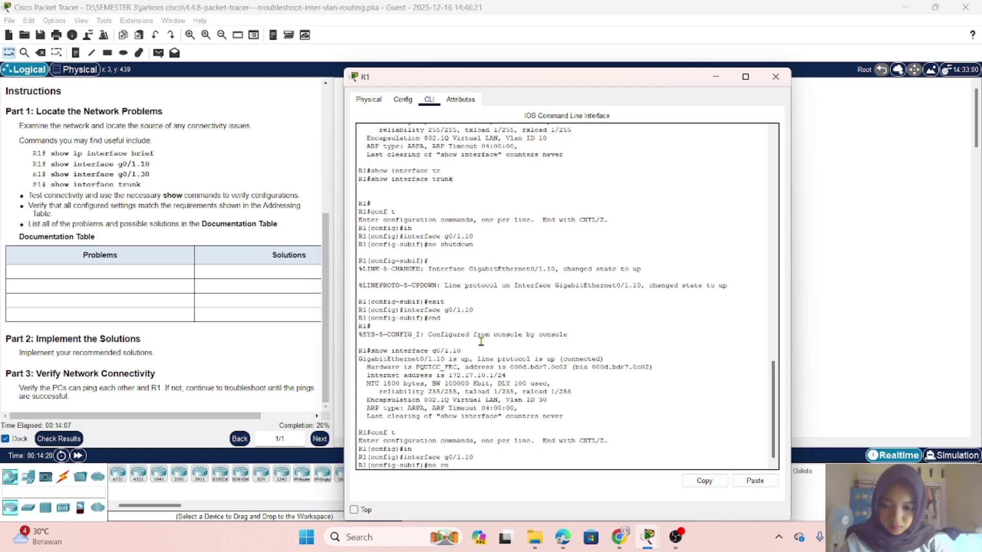
key("Tab")
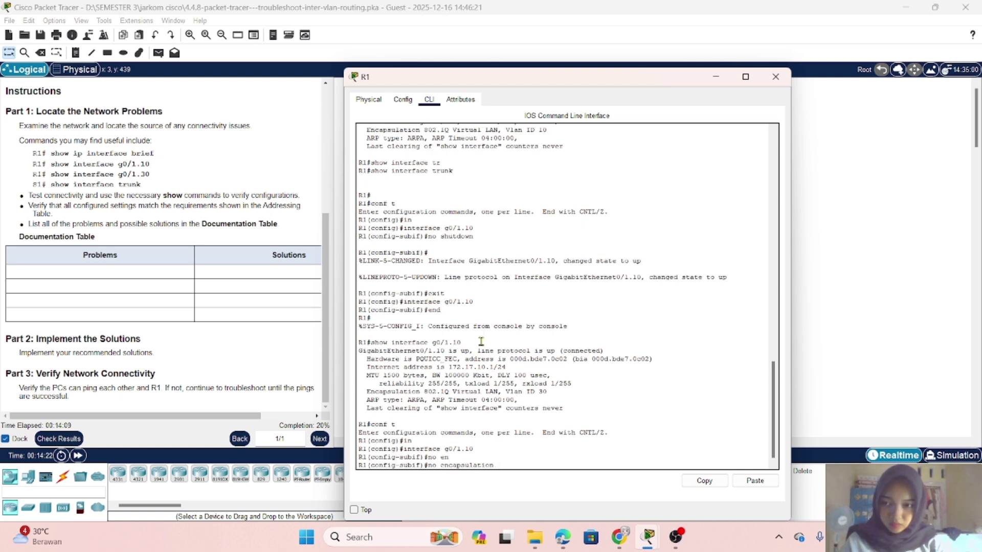
type("dot")
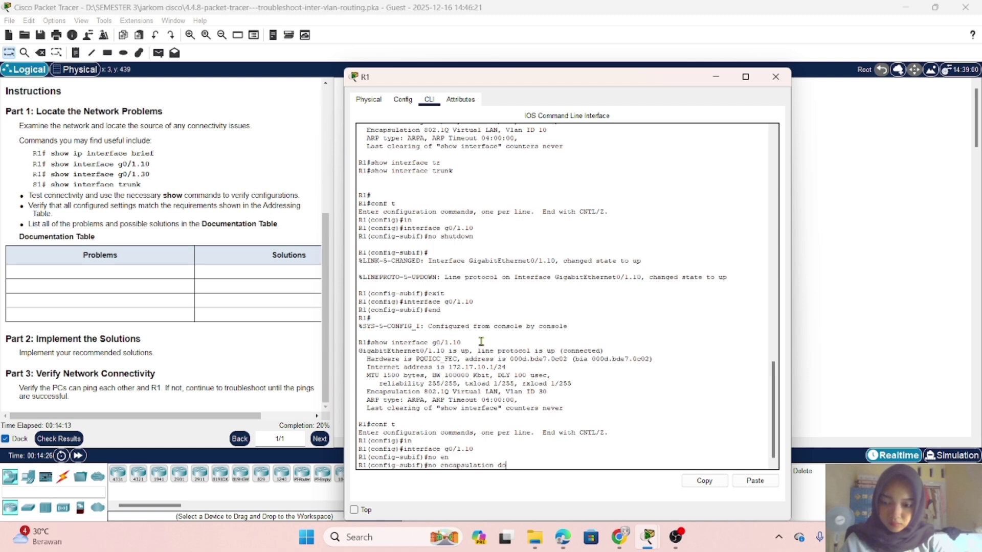
key("Tab")
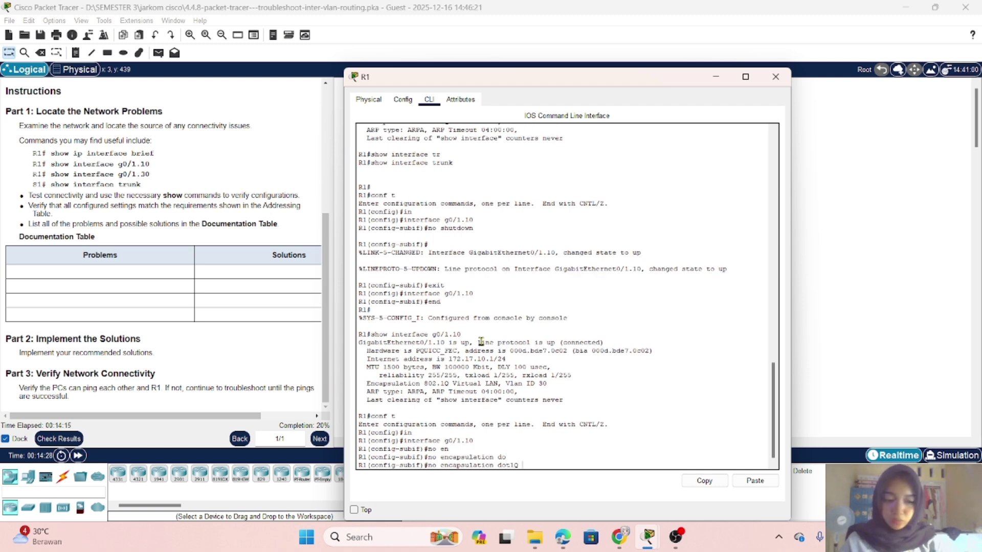
key("Return")
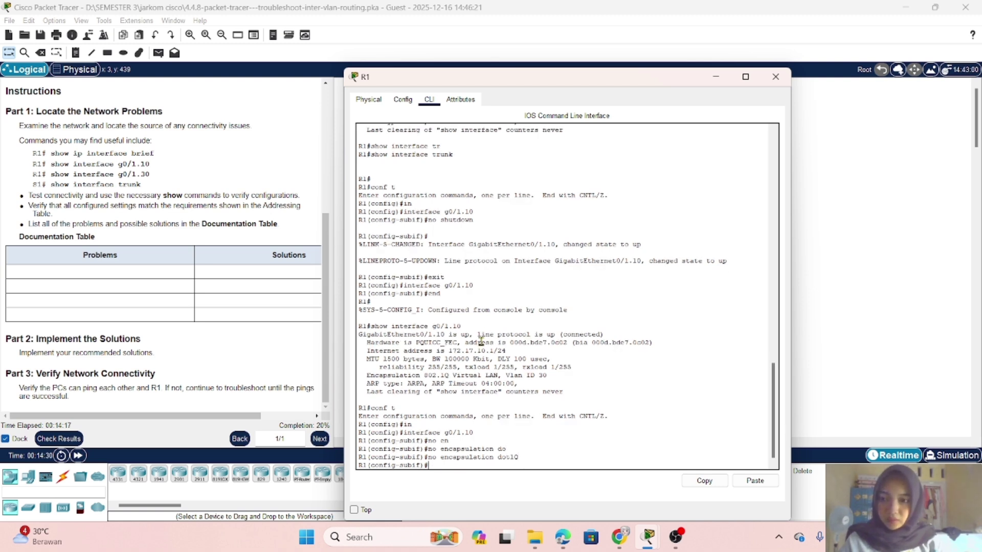
Open subinterface g0/1.30, remove its encapsulation with no encapsulation dot1Q, and exit to global configuration mode
type("i")
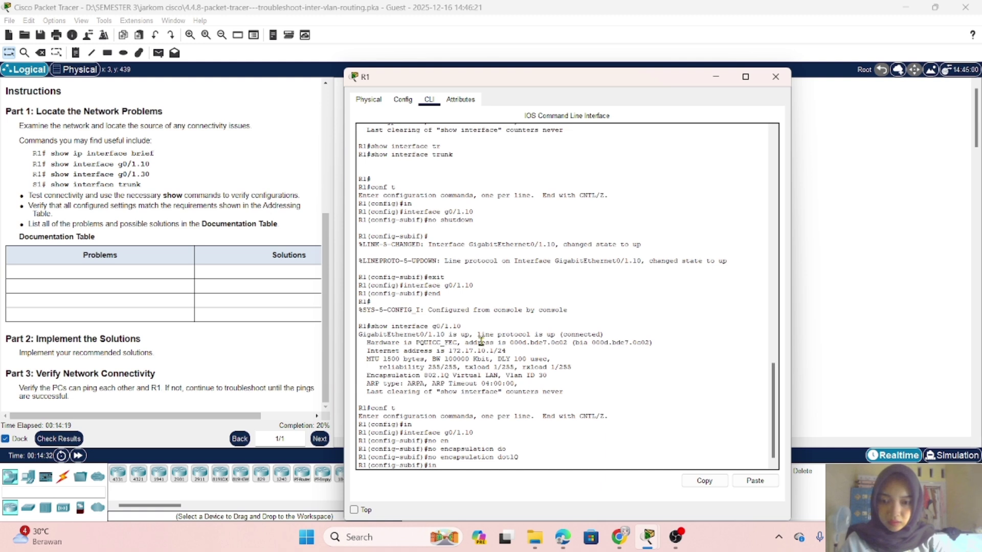
type("n")
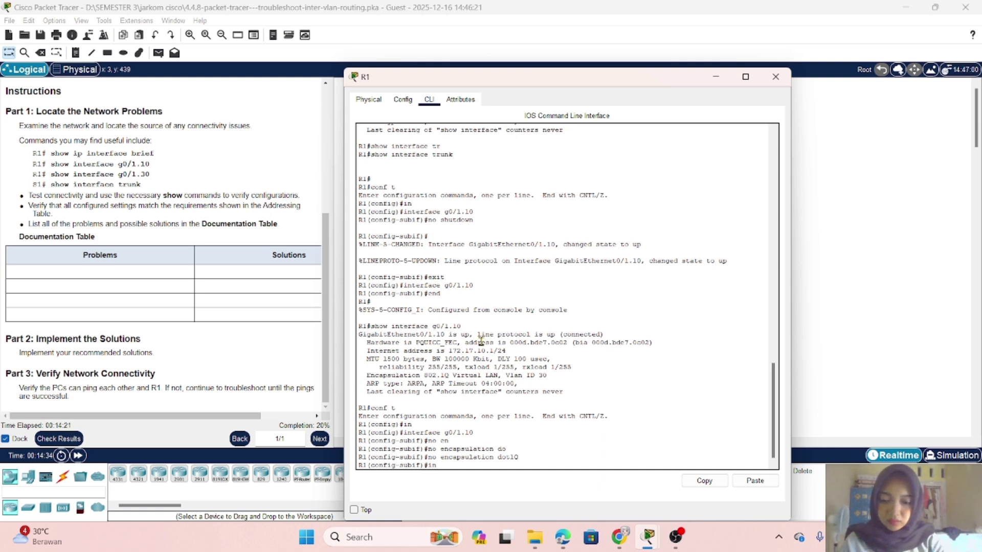
type("t g0/")
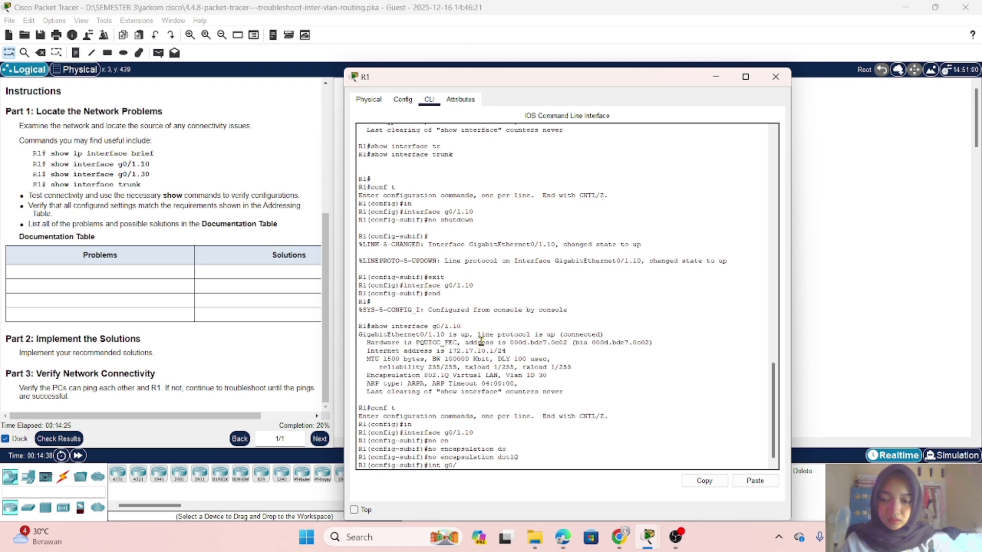
type("1.")
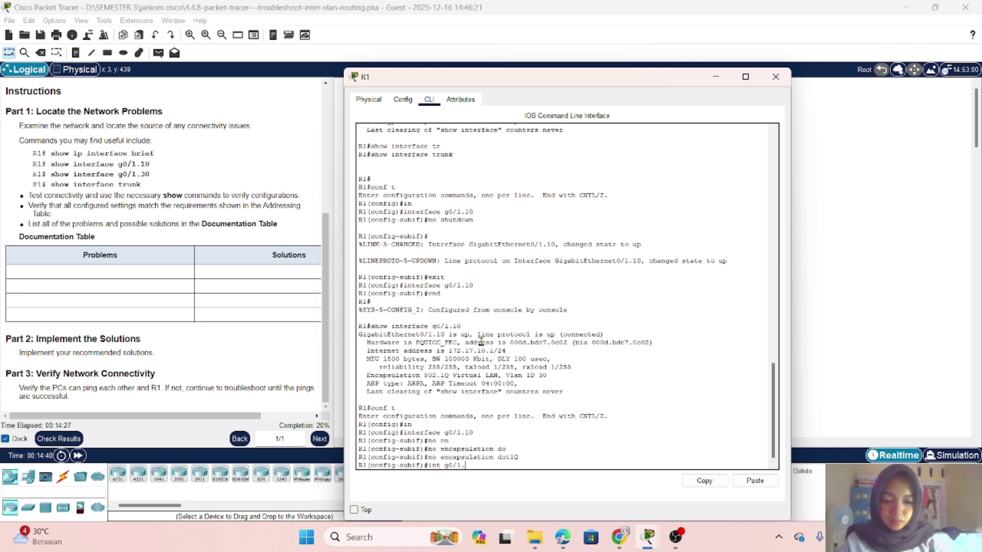
type("30")
key("Return")
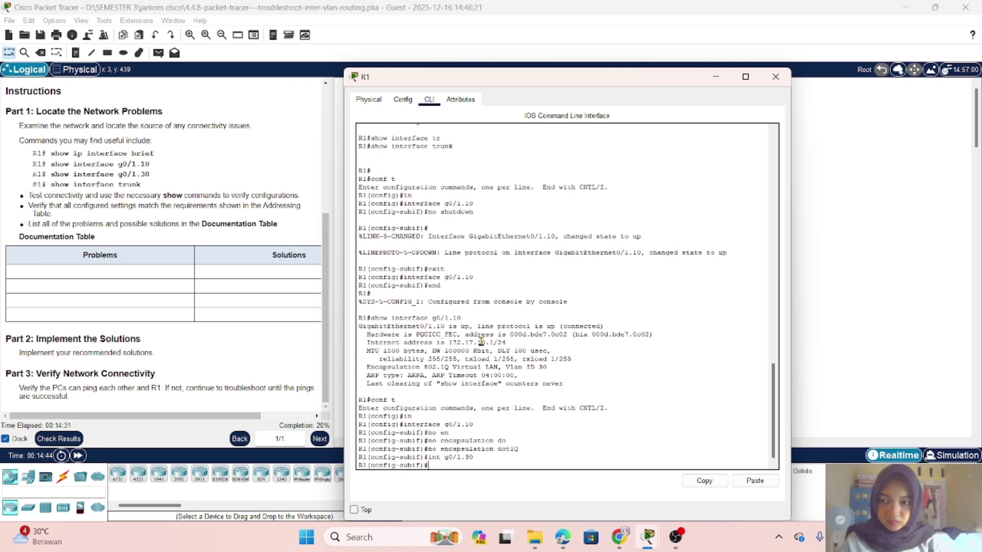
type("no")
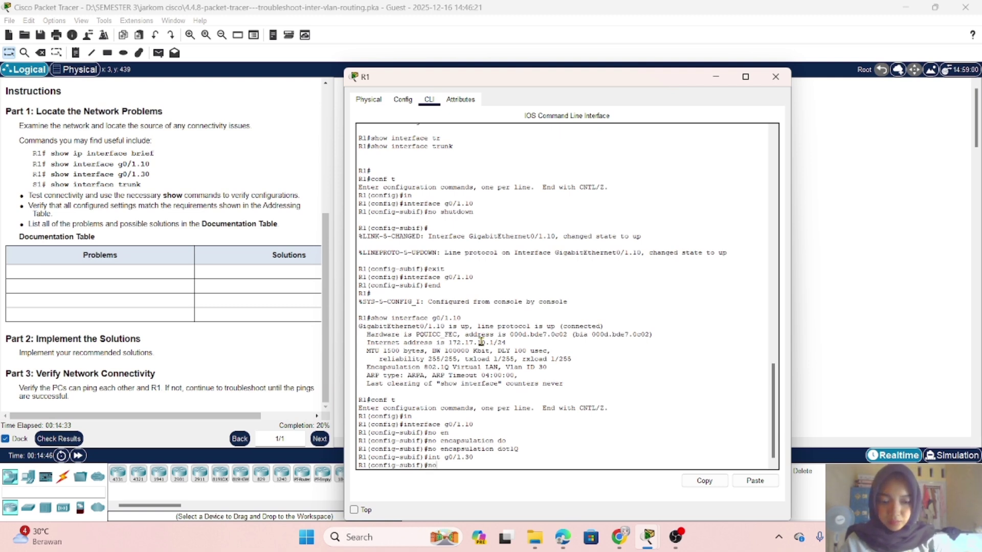
key("BackSpace")
key("BackSpace")
key("Up")
key("Up")
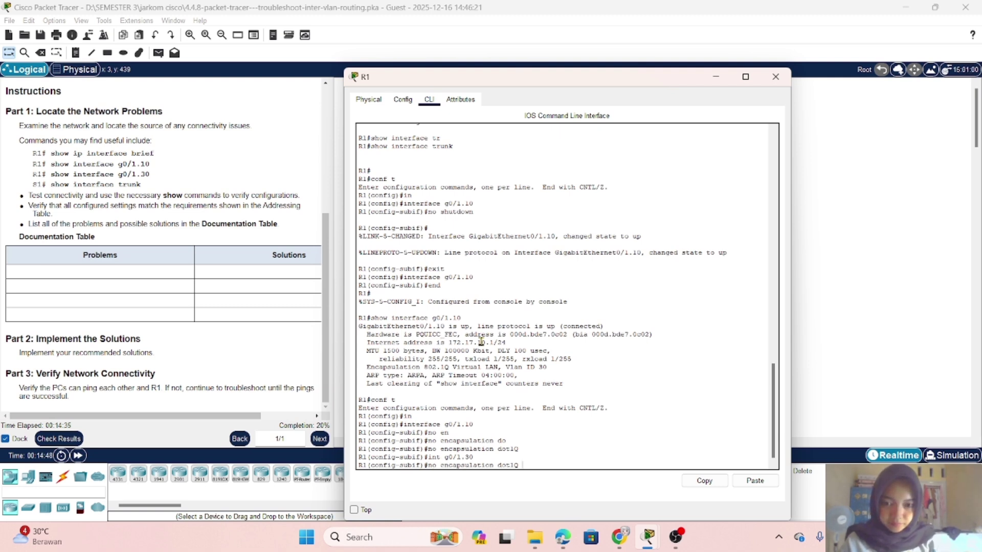
key("Return")
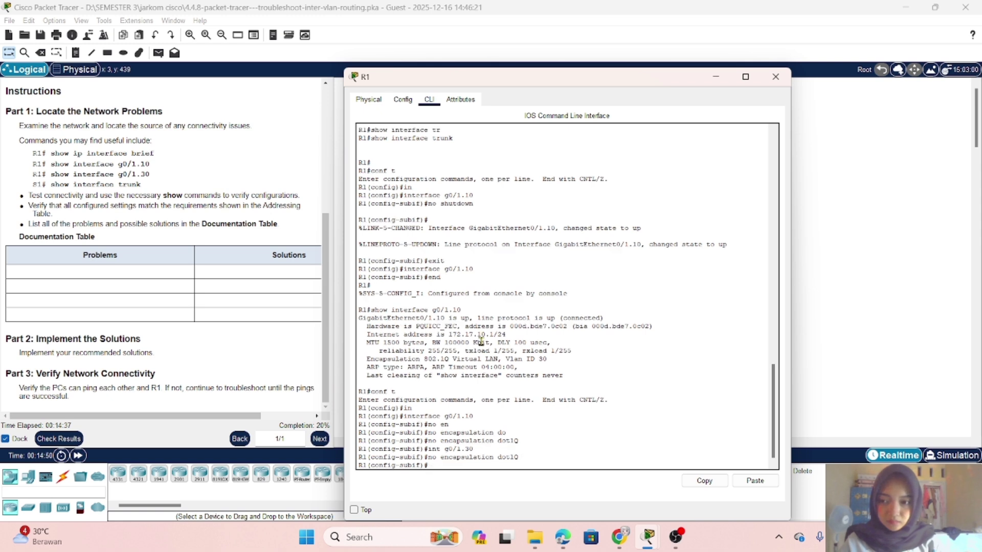
type("exit")
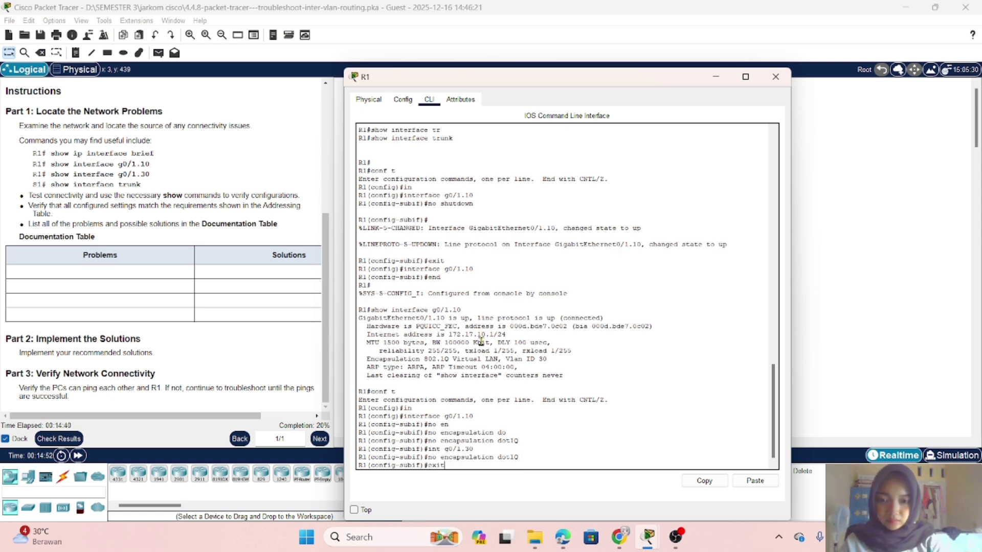
key("Return")
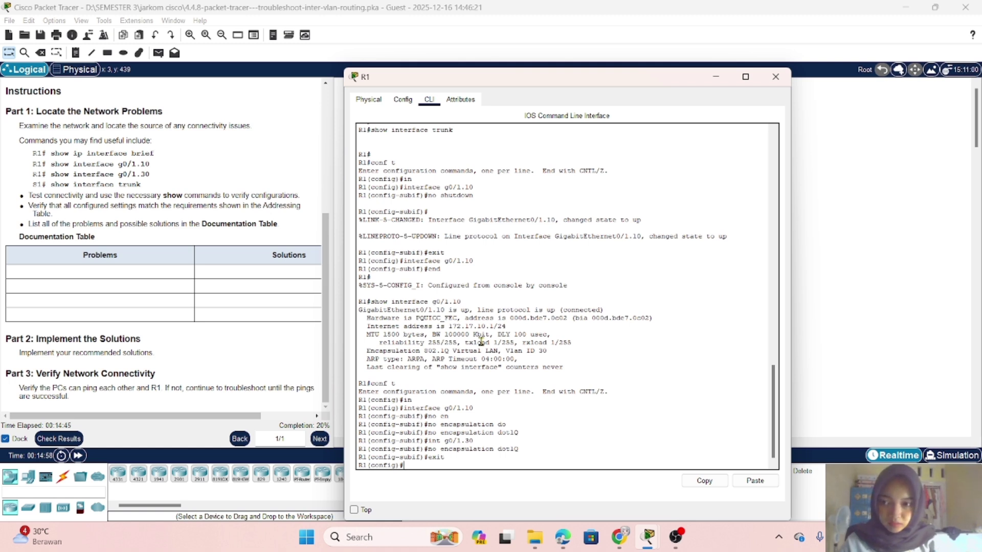
Open subinterface g0/1.10 on R1 and assign it to VLAN 10 with encapsulation dot1Q 10
type("int")
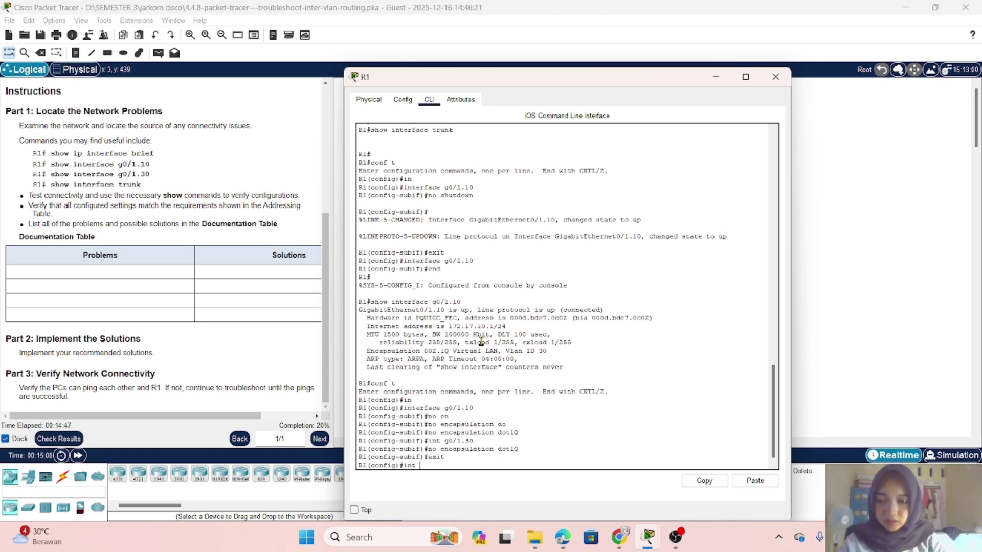
type(" g0/1")
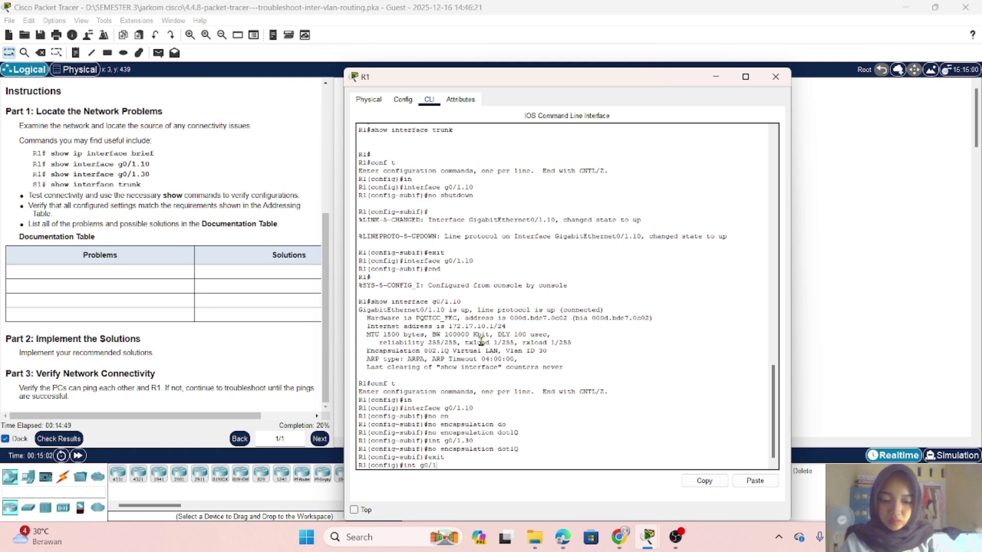
type(".10")
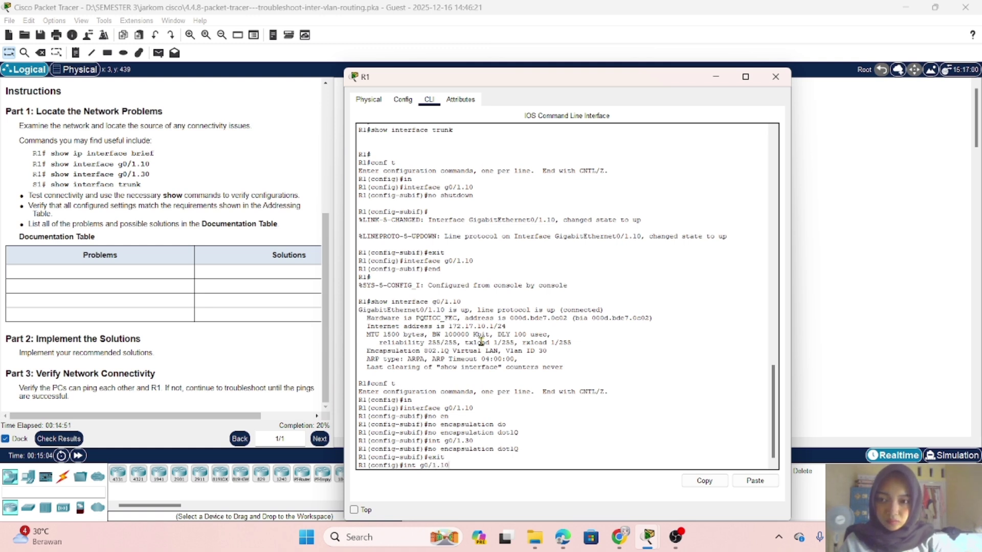
key("Return")
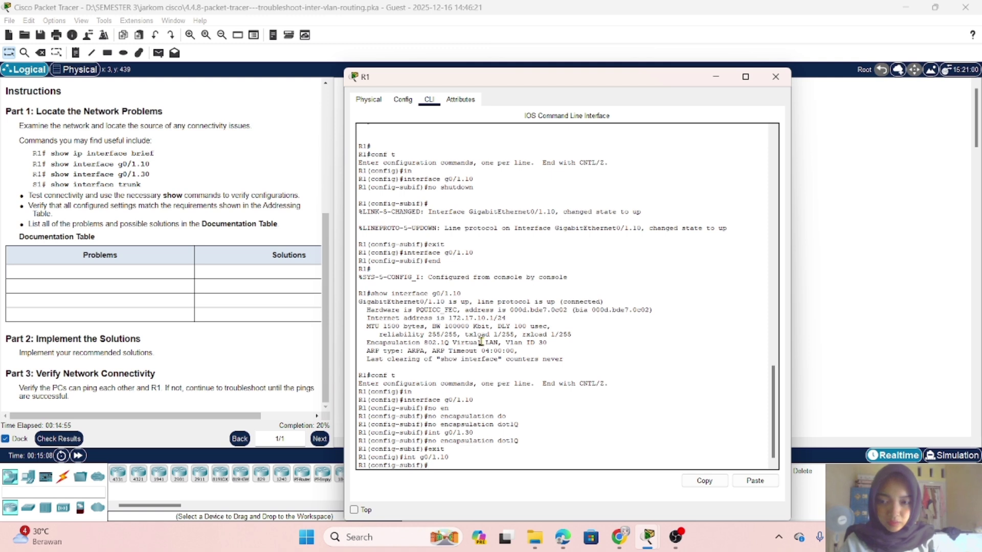
type("en")
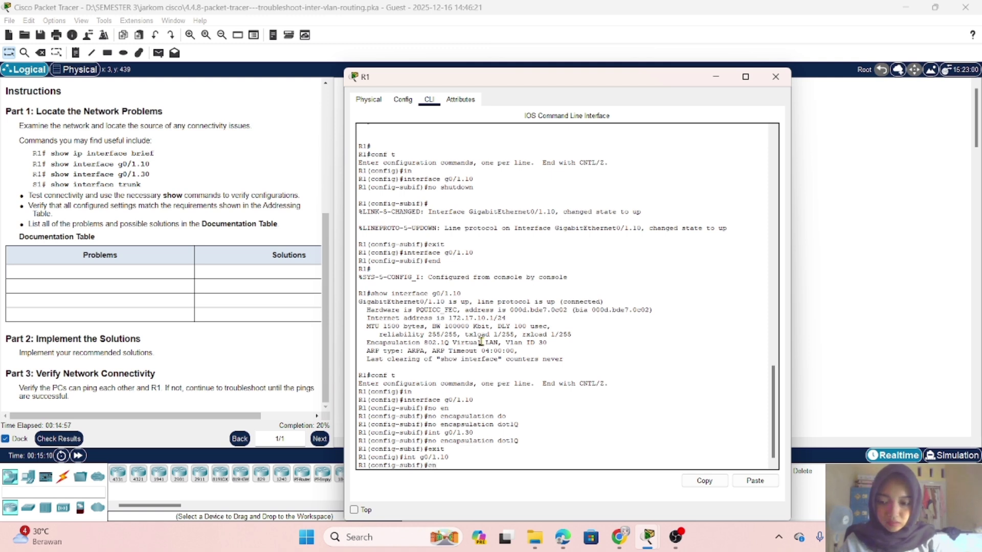
key("Tab")
type("d")
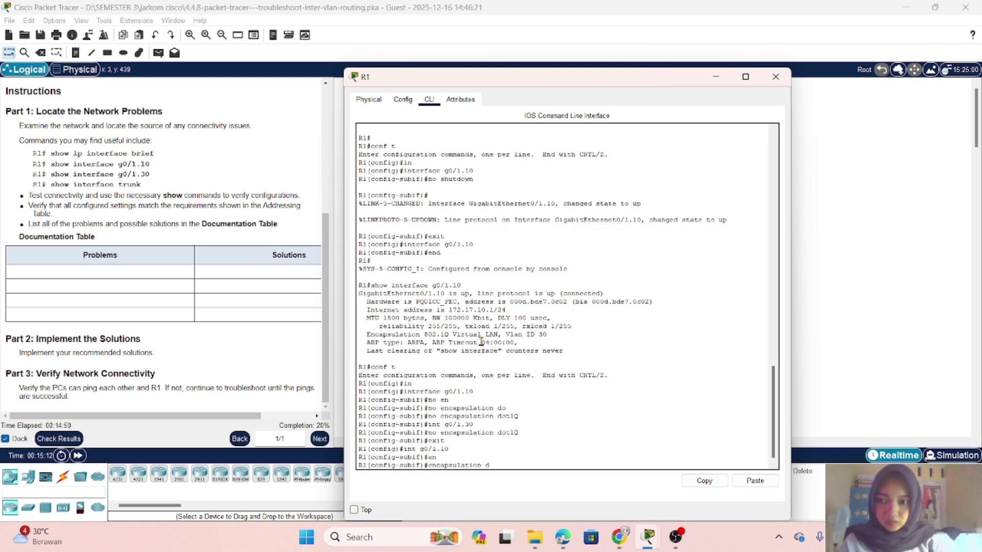
key("Tab")
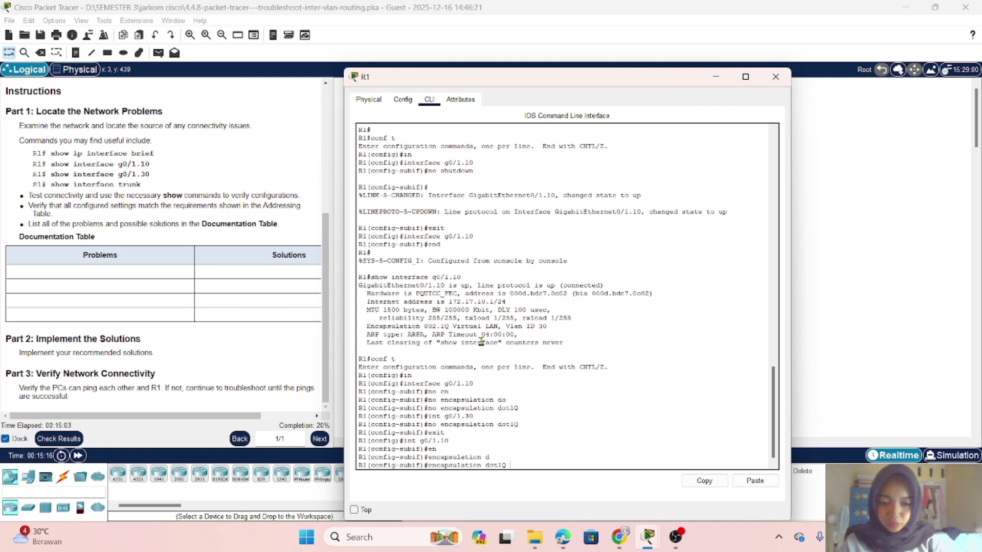
type("10")
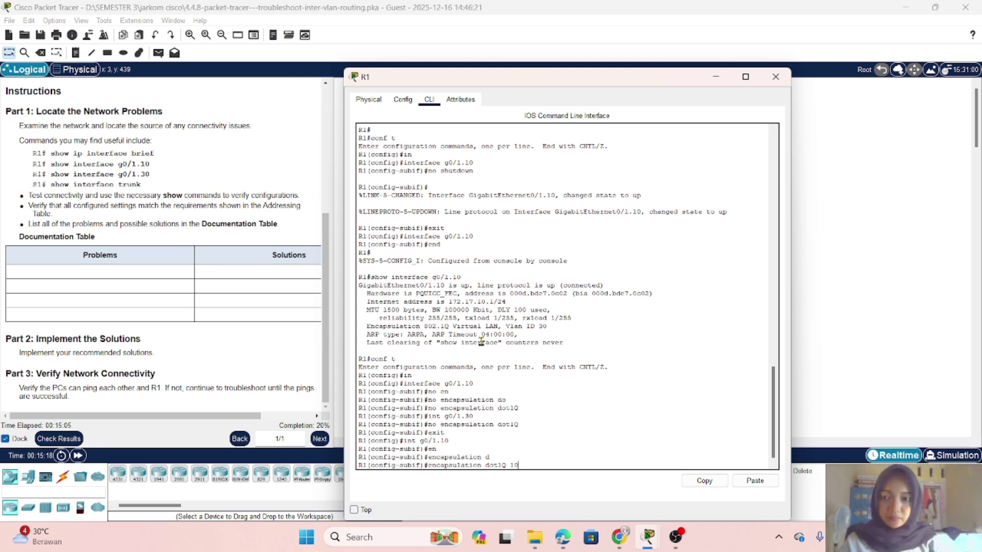
key("Return")
Assign subinterface g0/1.10 the IP address 172.17.10.1 with mask 255.255.255.0, following the Addressing Table
type("ip add")
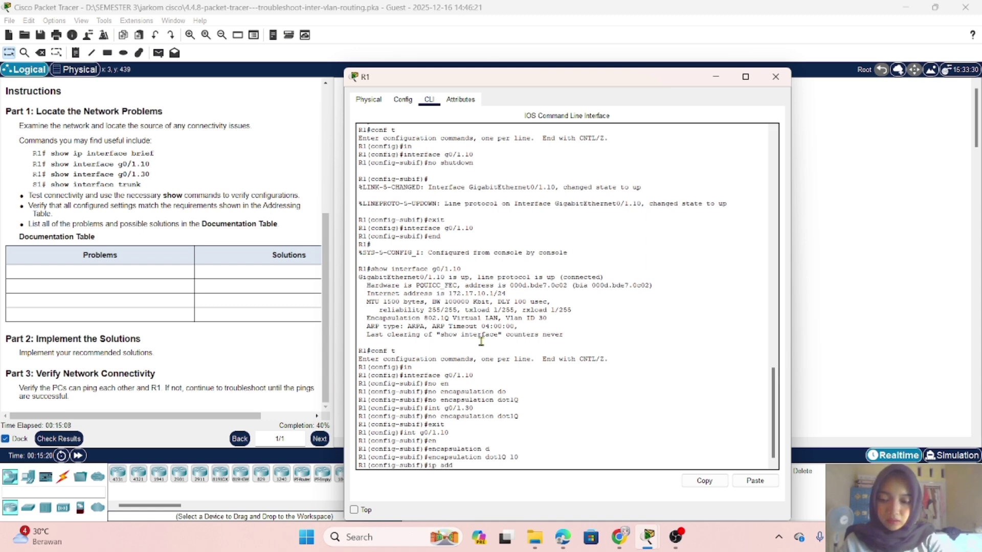
key("Tab")
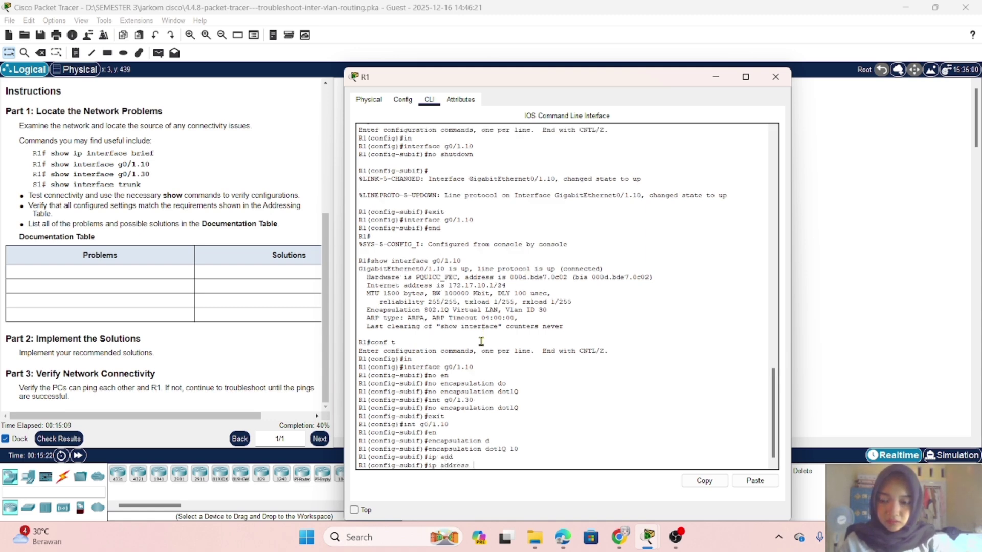
type("1")
scroll(250, 219, "up", 5)
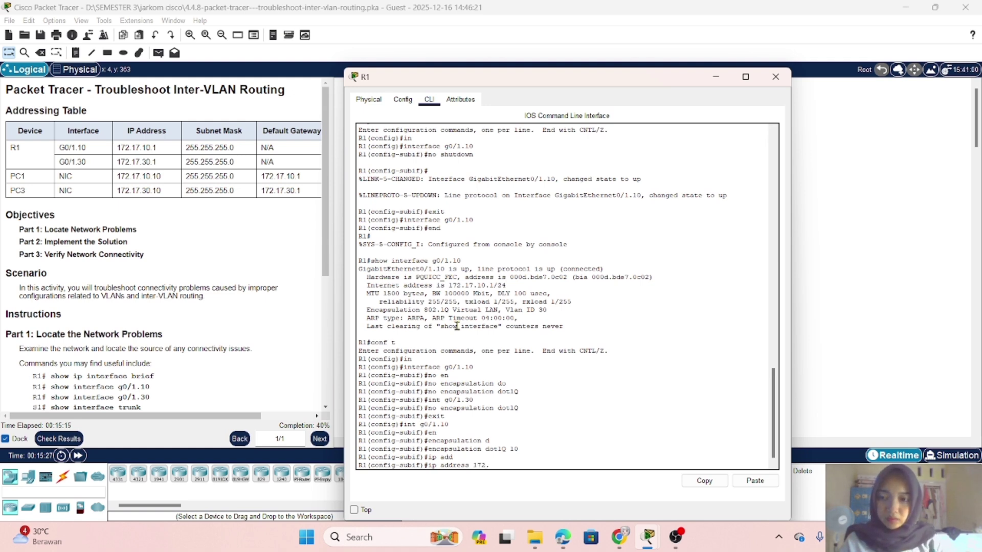
type("72.")
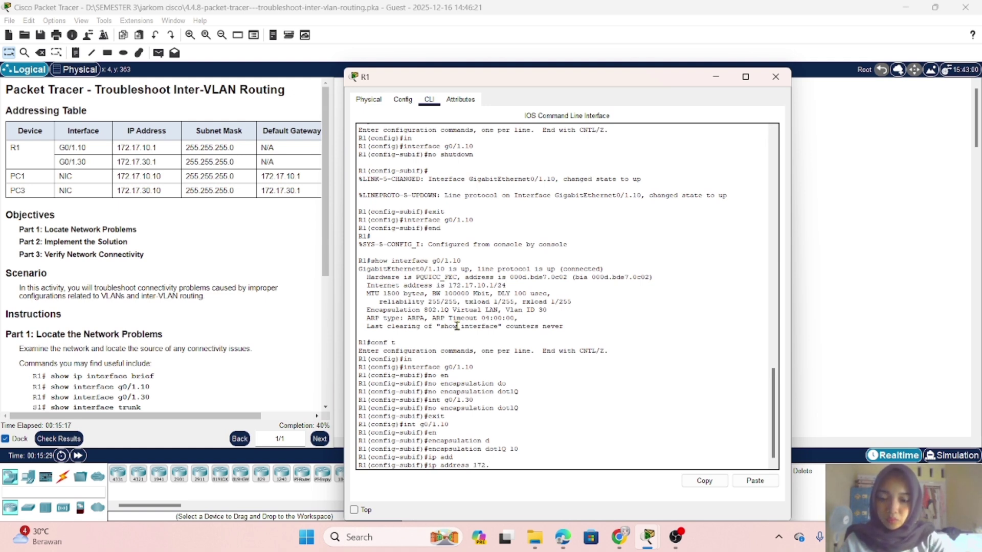
type("17")
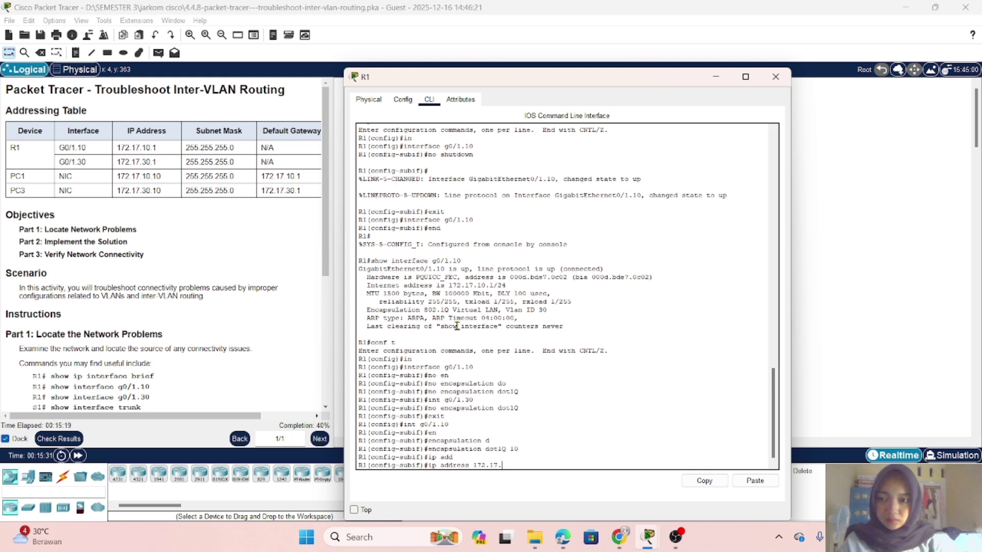
type(".10.1")
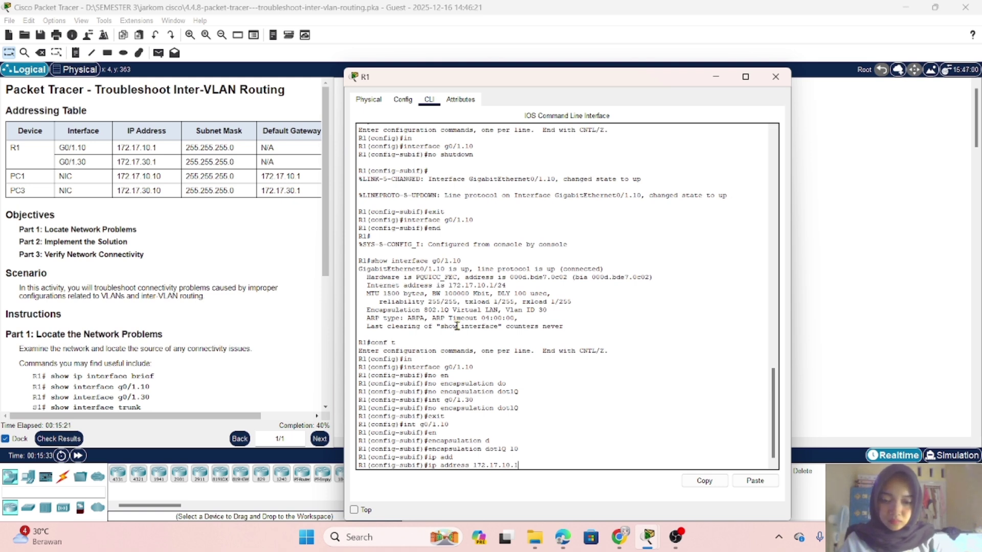
type(" 2")
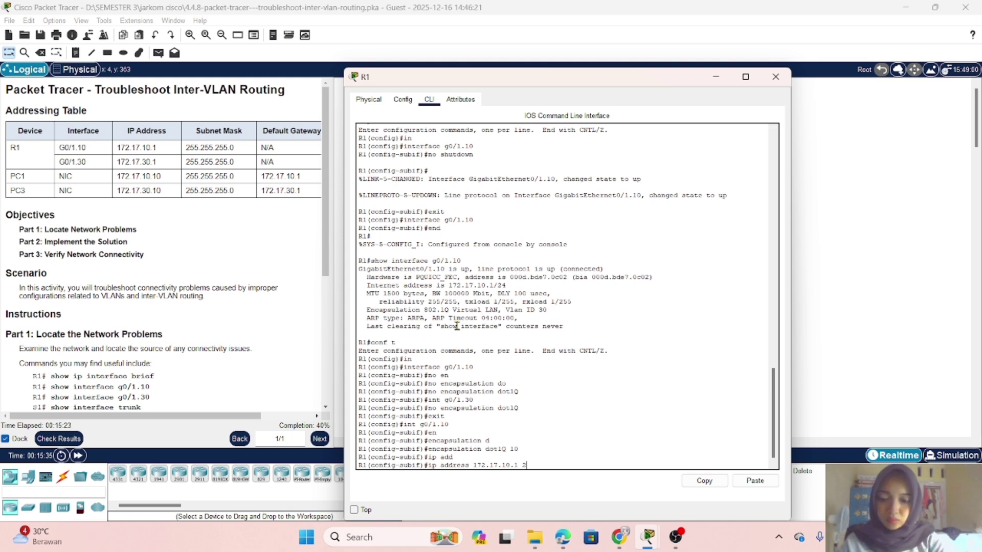
type("55.255")
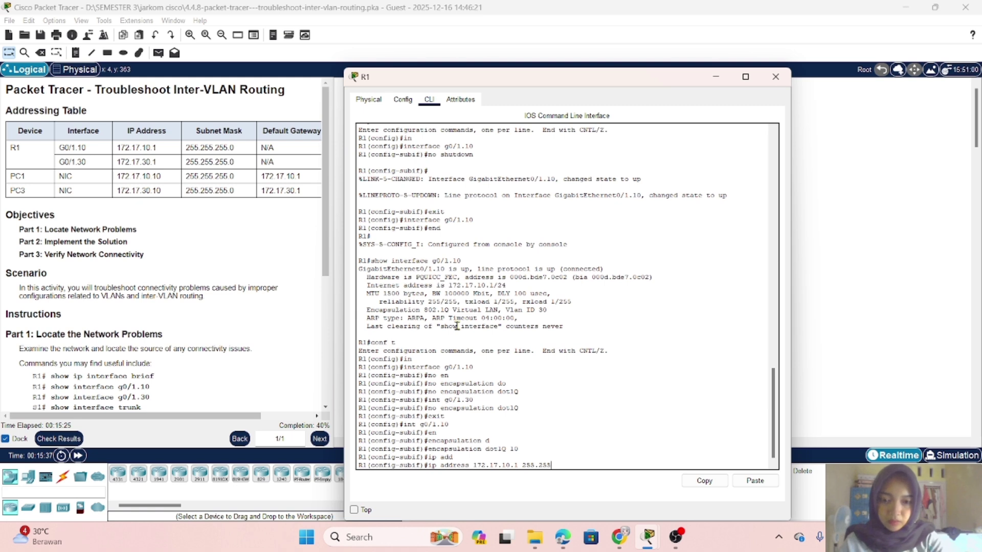
type(".255")
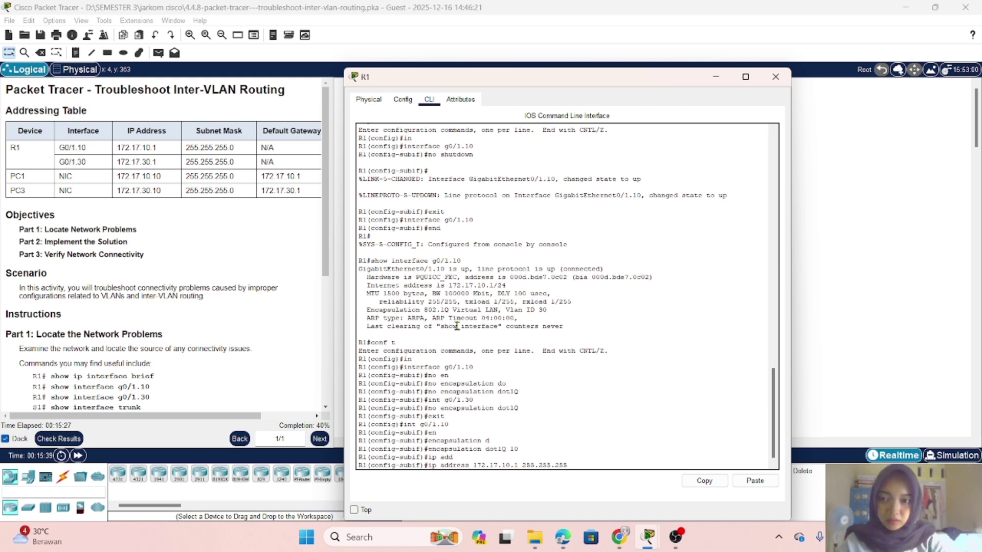
type(".0")
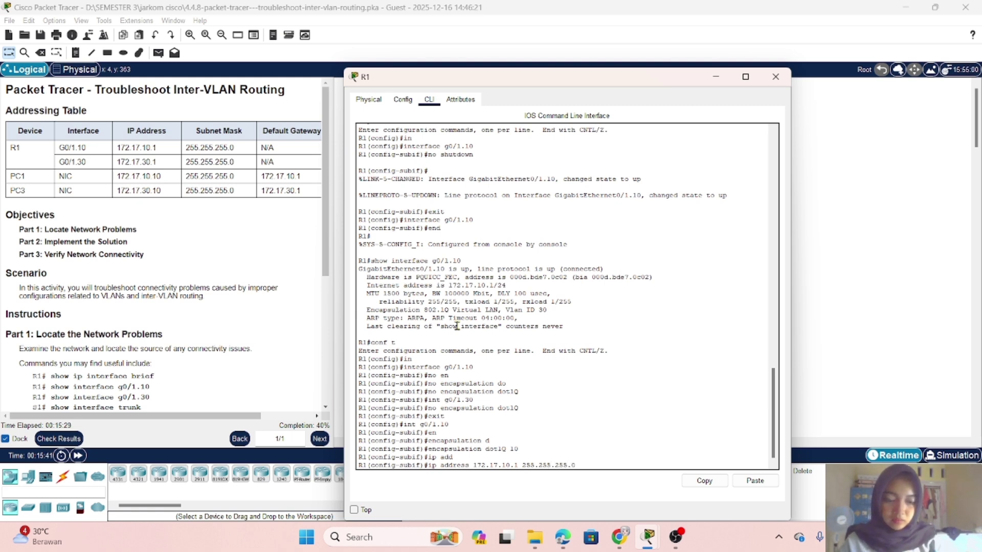
key("Return")
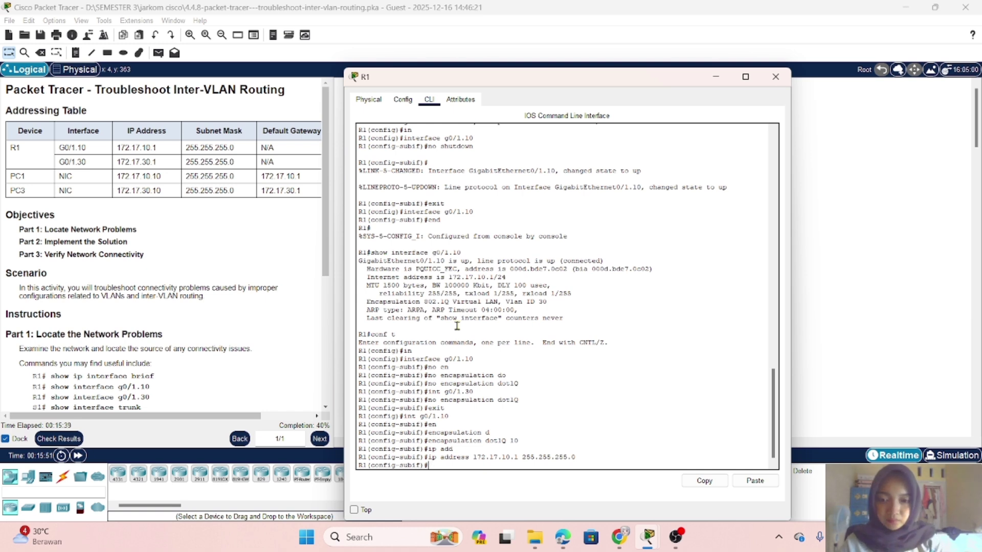
Open subinterface g0/1.30 on R1 and assign it to VLAN 30 with encapsulation dot1Q 30
type("int")
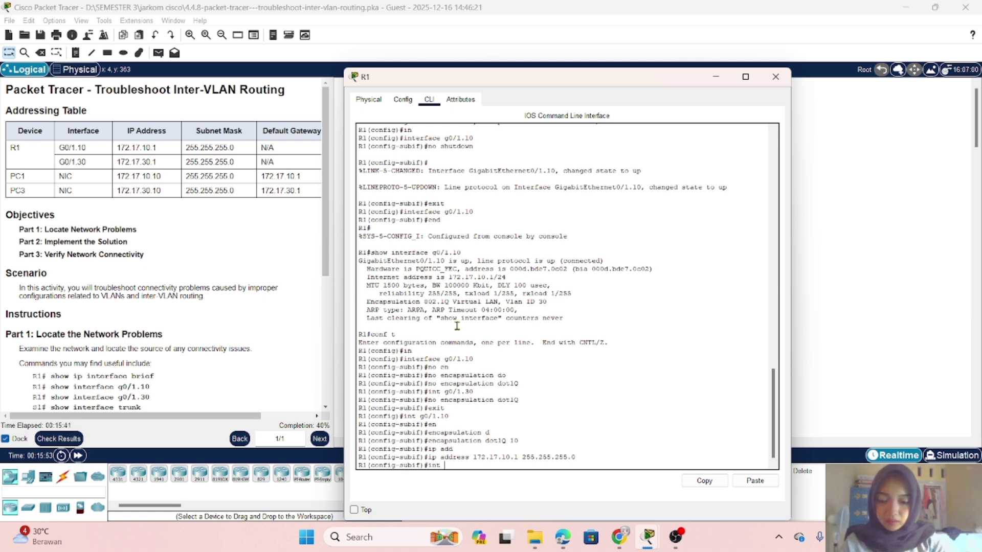
type(" g0/1")
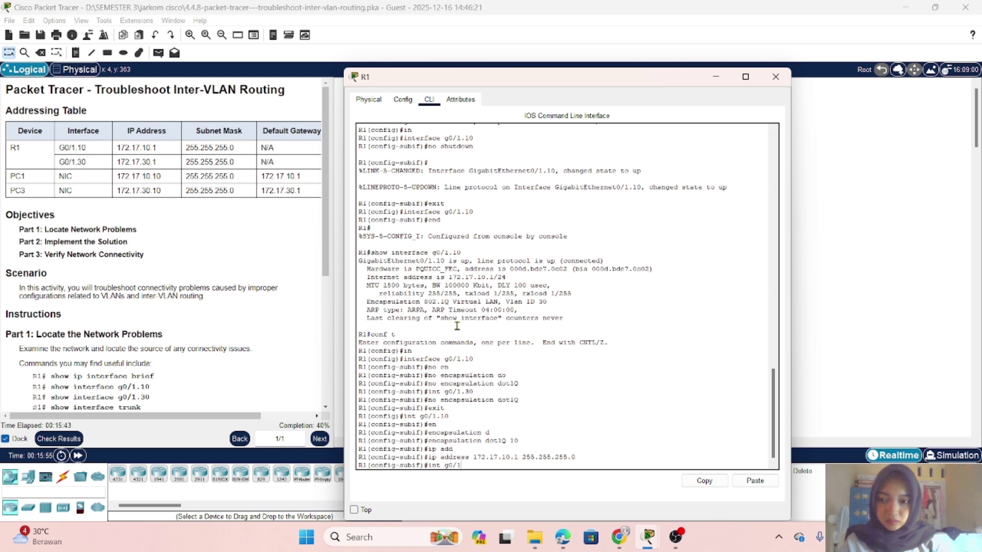
type(".30")
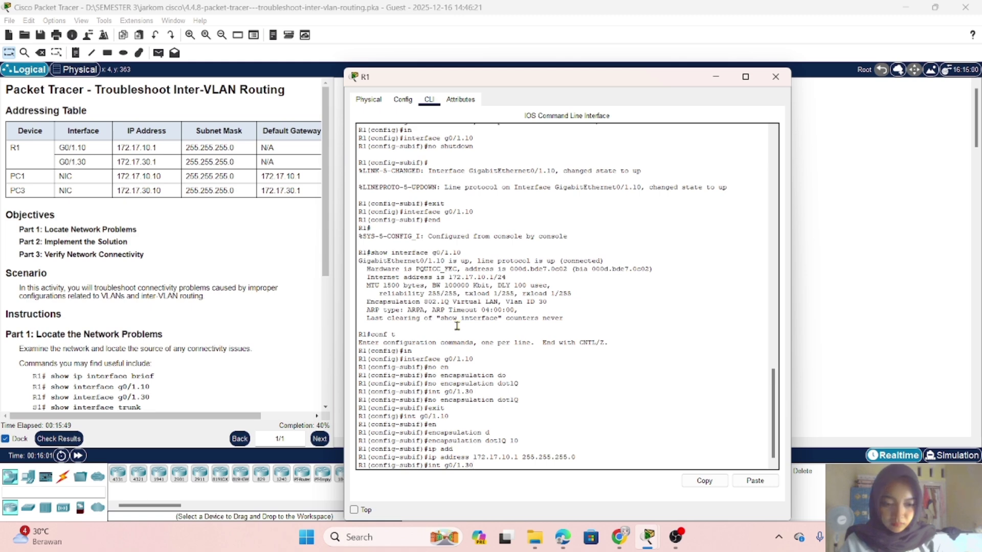
key("Return")
type("en")
key("Tab")
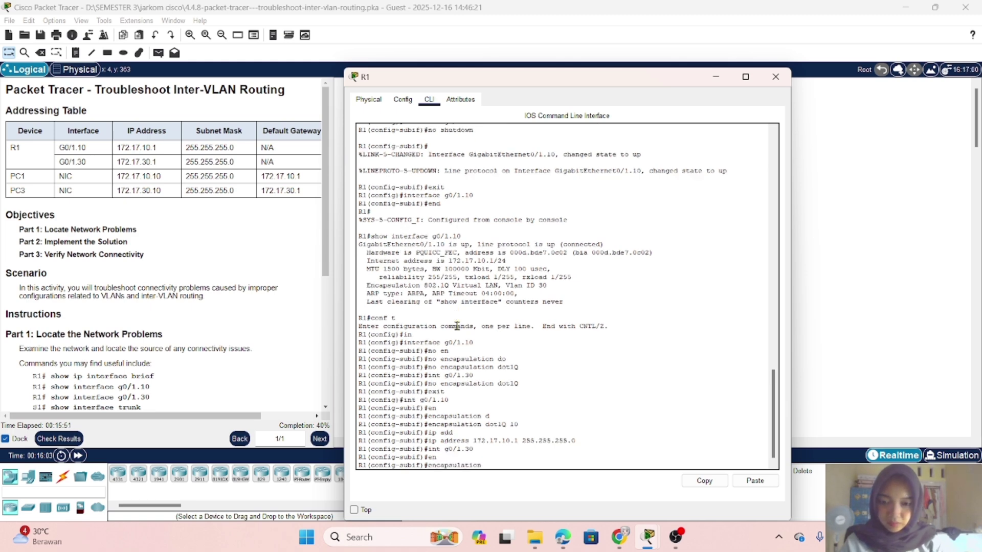
type("d")
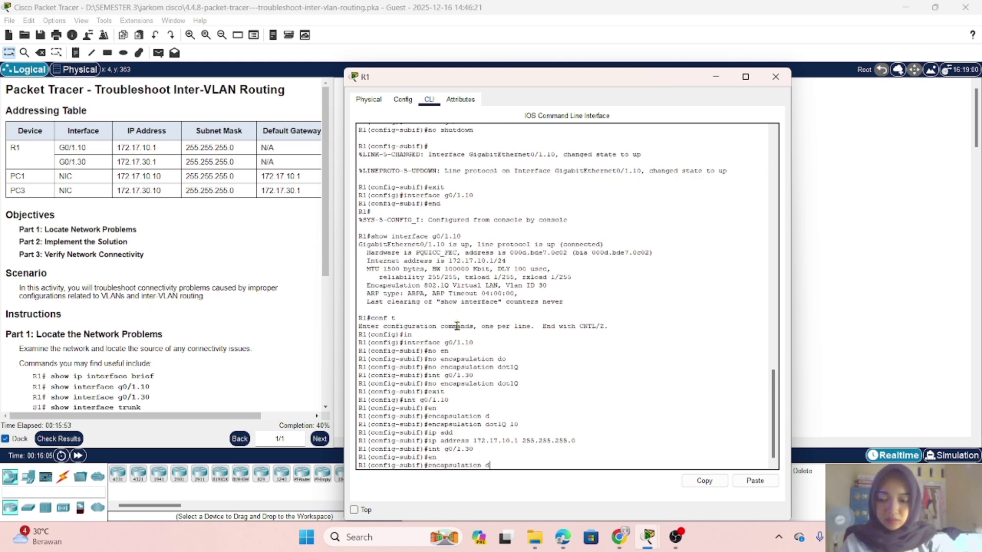
key("Tab")
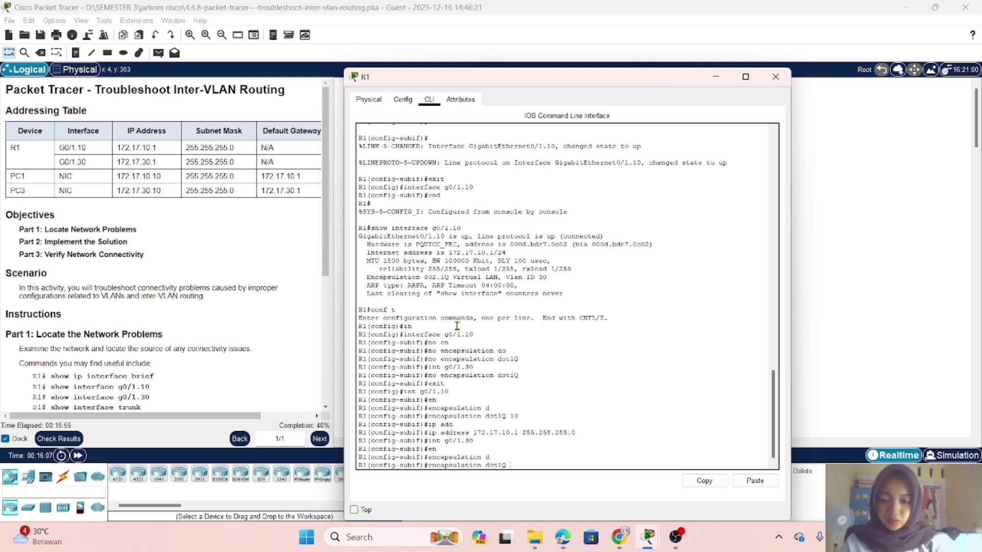
type("30")
key("Return")
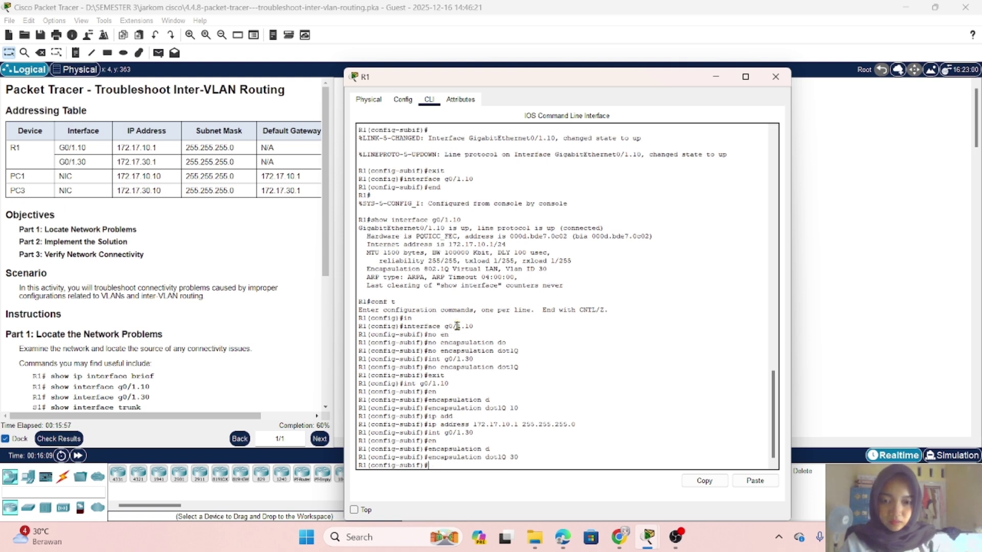
Assign subinterface g0/1.30 the IP address 172.17.30.1 with mask 255.255.255.0
type("ip ")
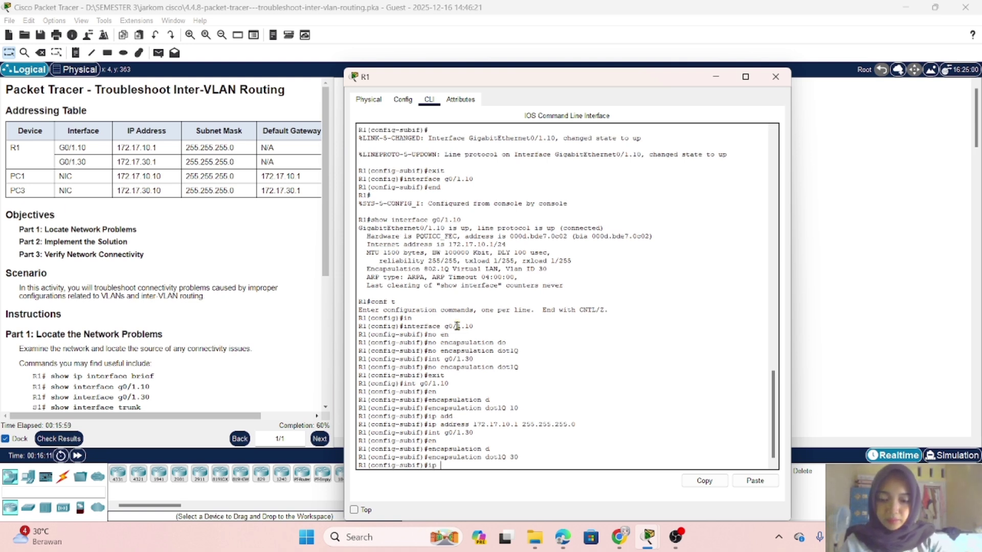
type("ad")
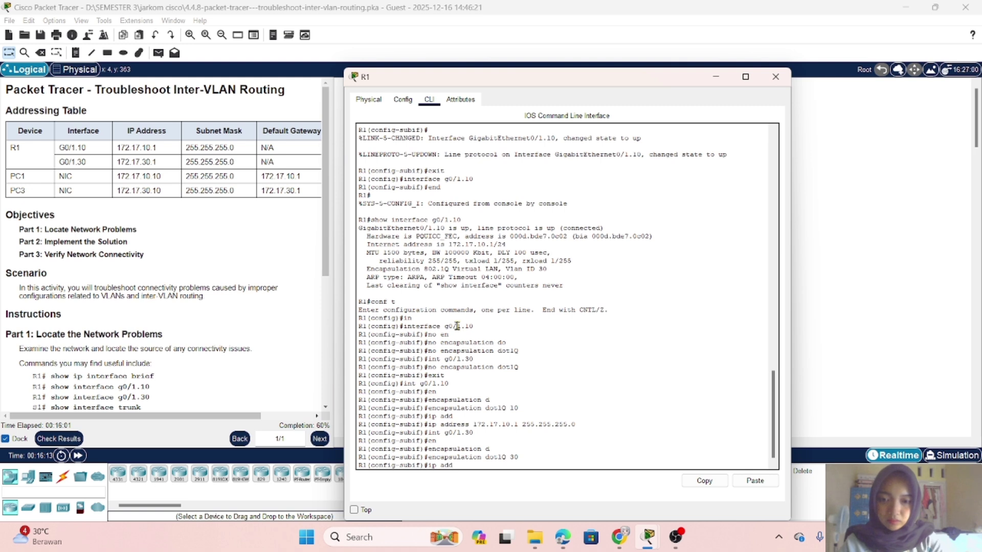
type("d")
key("Tab")
type("172.")
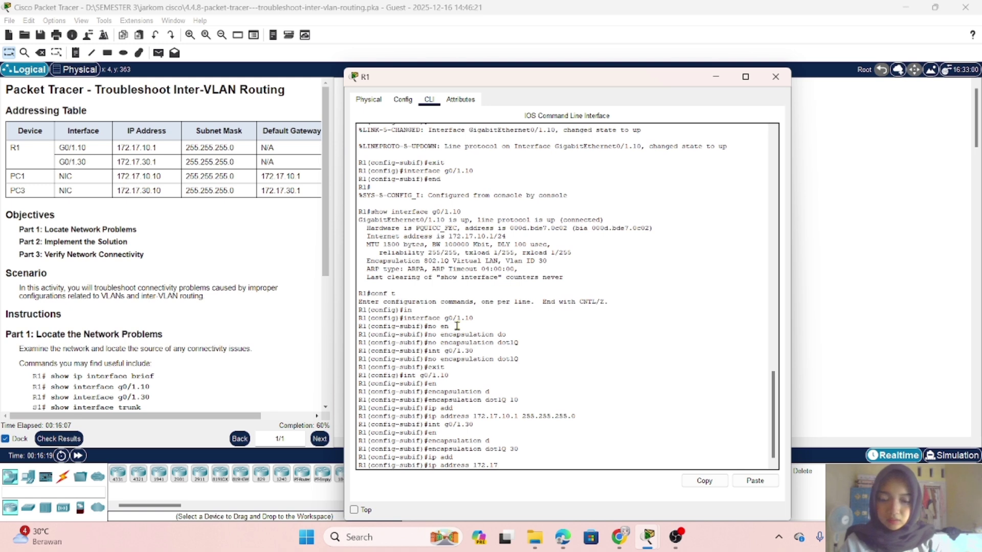
type("17.30")
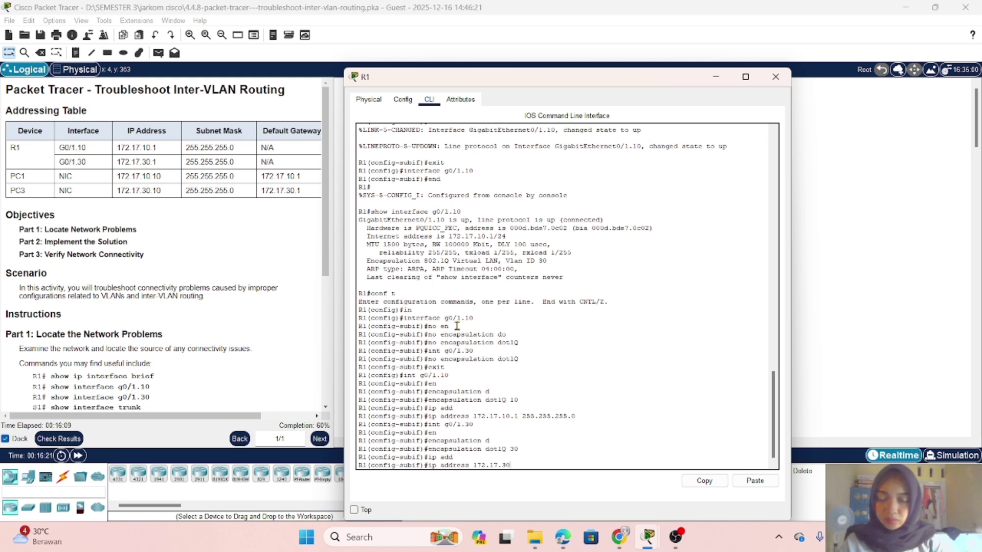
type(".1")
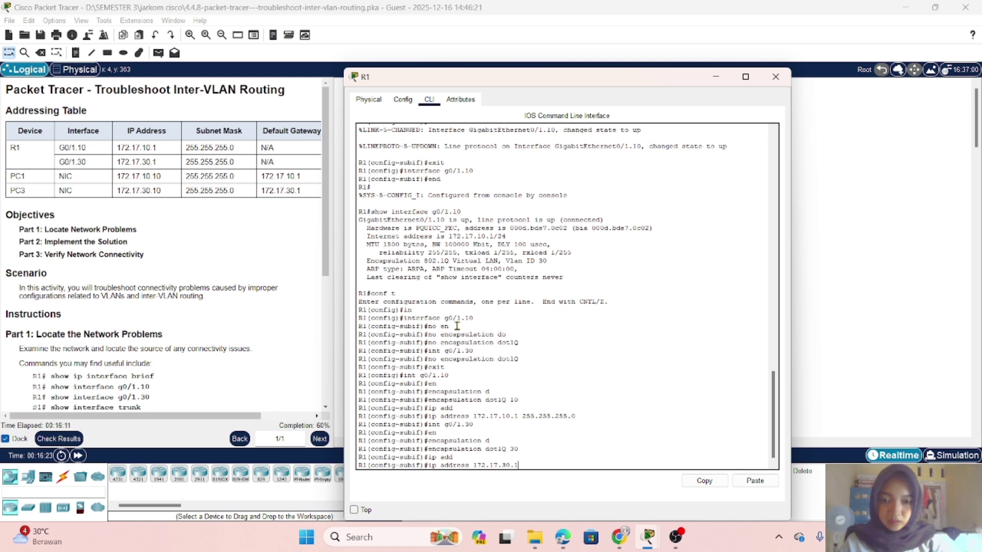
type(" 255")
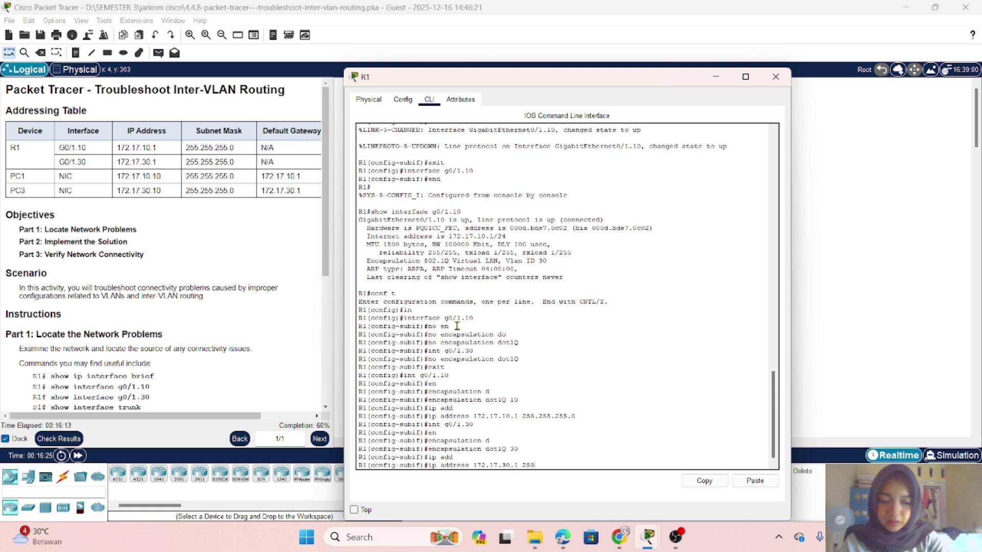
type(".255.")
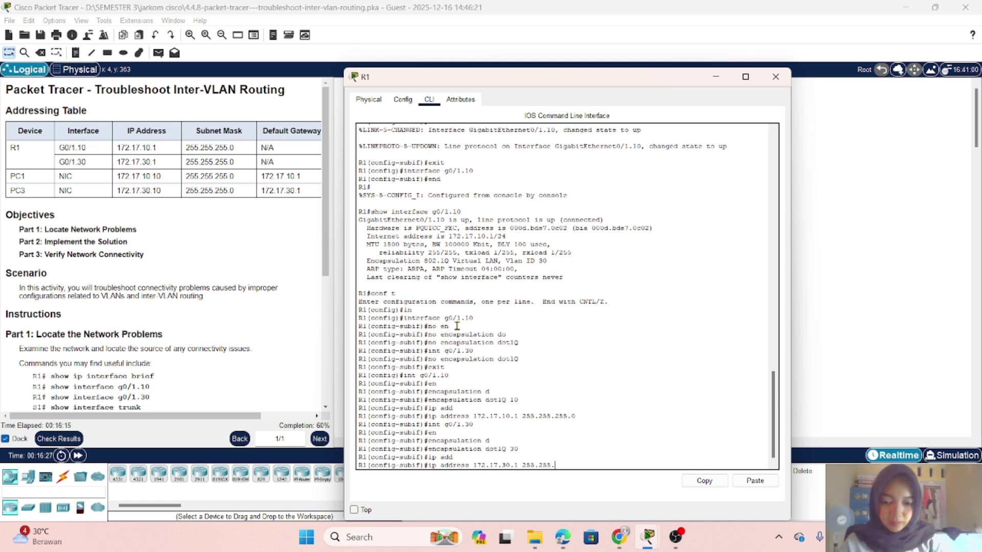
type("255.0")
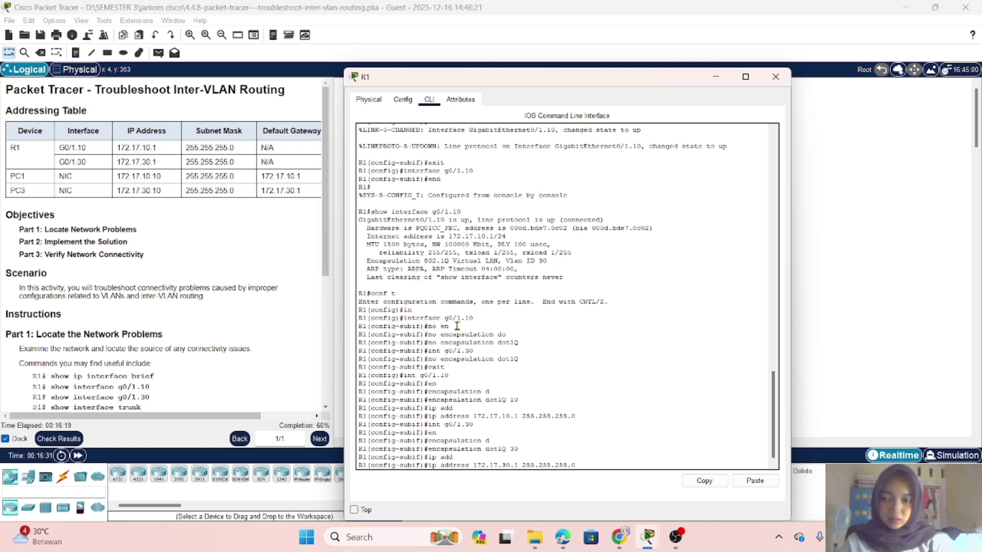
type("5.255.0")
key("Return")
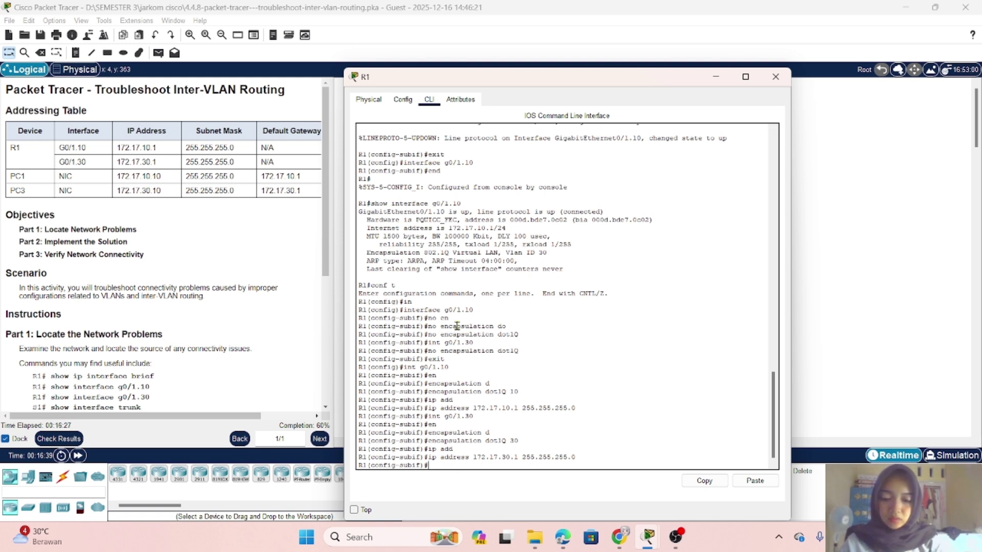
Leave configuration mode on R1, return to the privileged prompt, and minimize the R1 window
type("end")
key("Return")
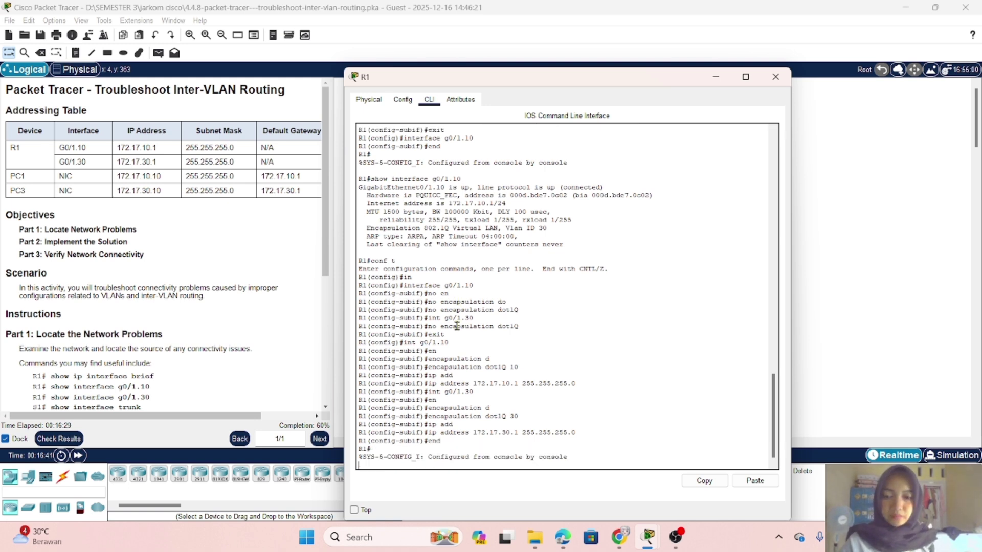
key("Return")
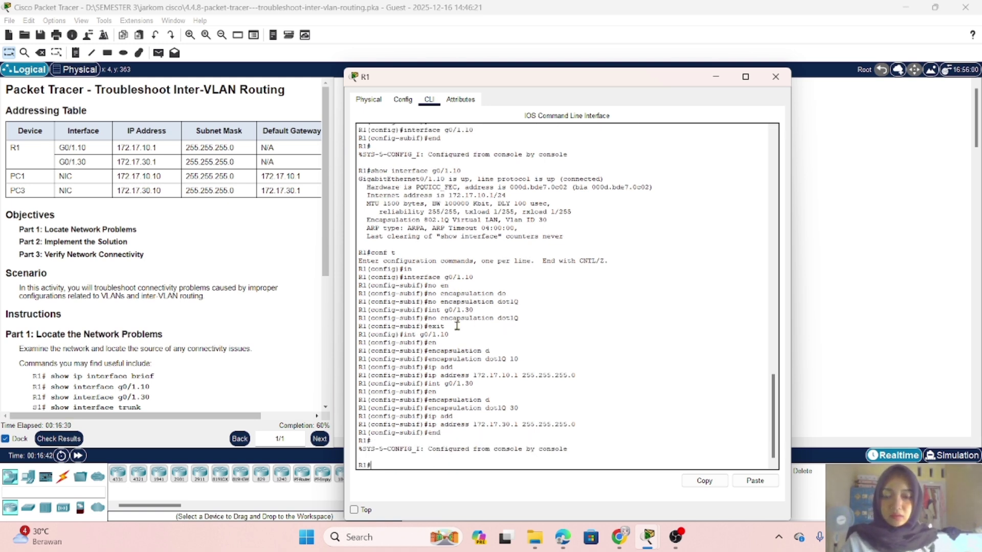
left_click(718, 76)
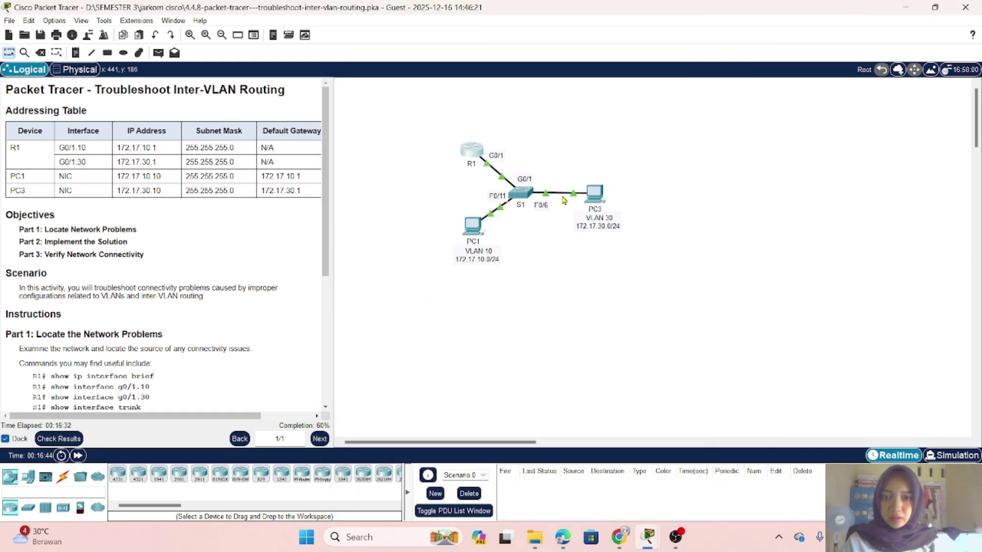
Open the command line of switch S1 and enter global configuration mode
left_click(521, 193)
left_click(427, 102)
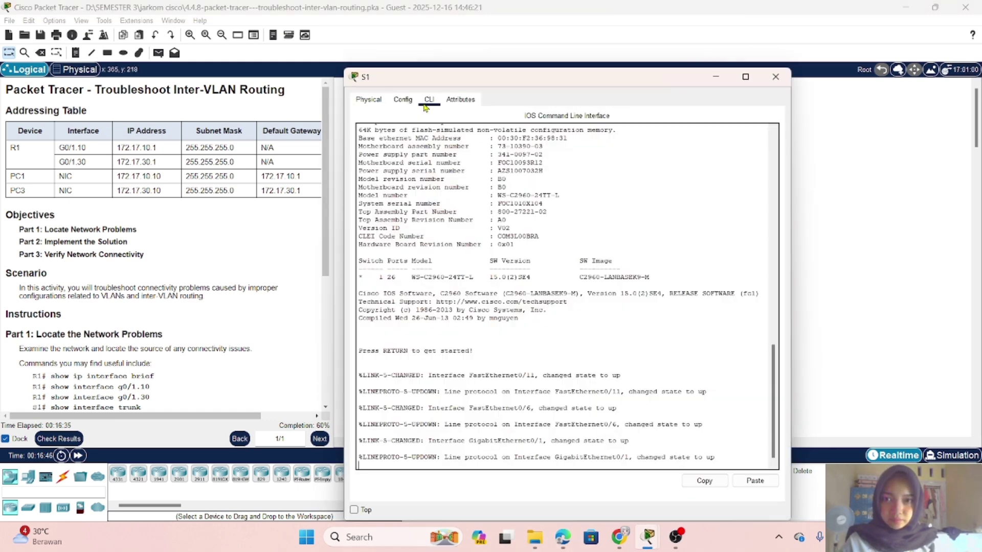
key("Return")
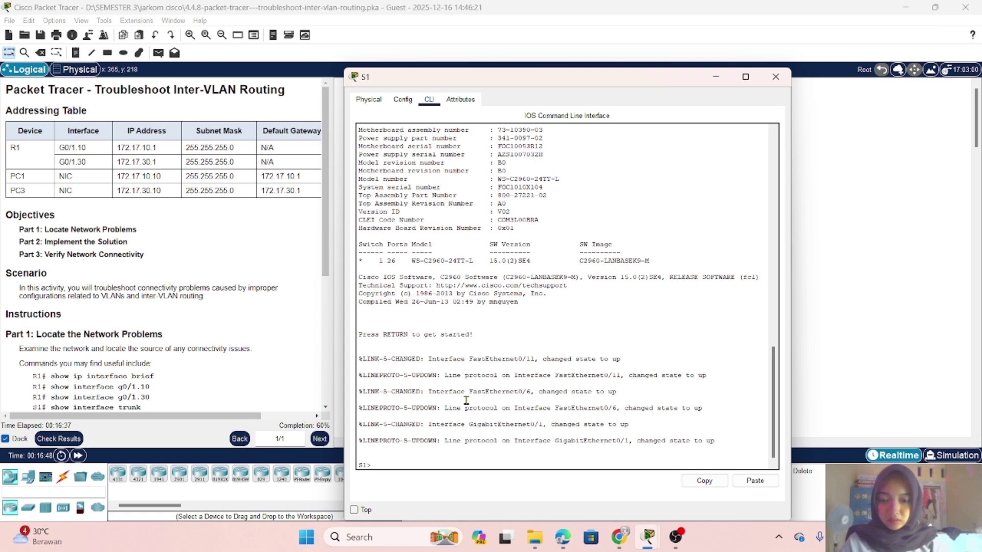
type("en")
key("Return")
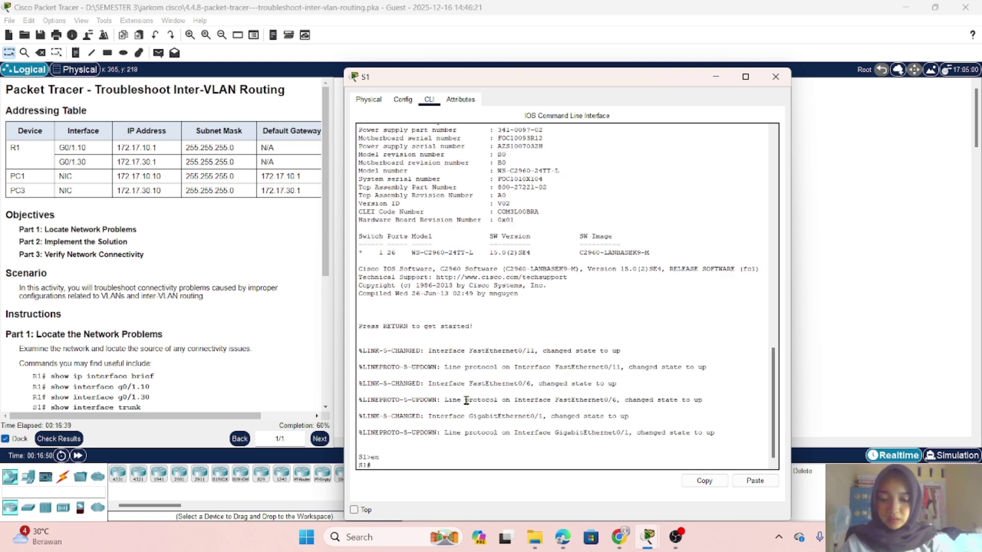
type("conf t")
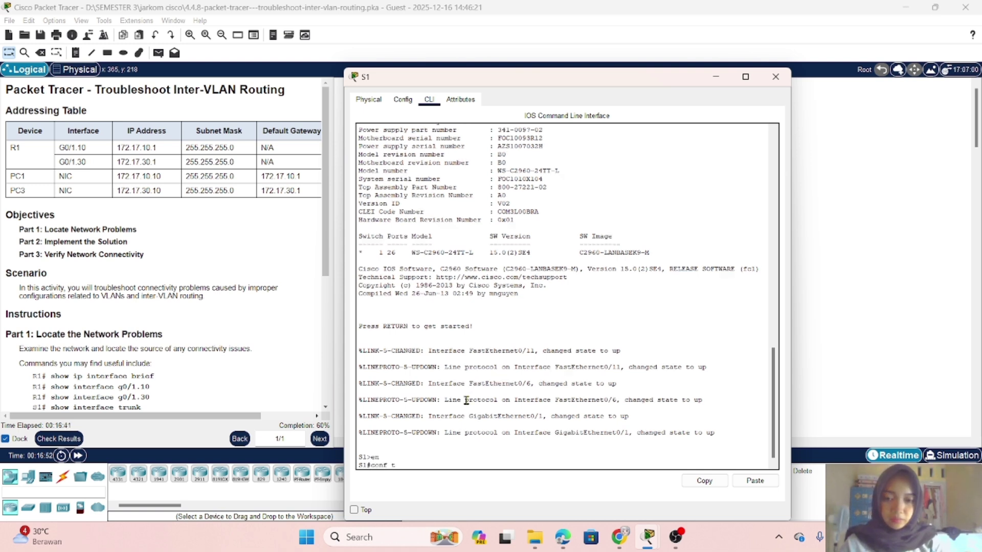
key("Return")
Set interface g0/1 on S1 to switchport mode trunk and minimize the S1 window
type("in")
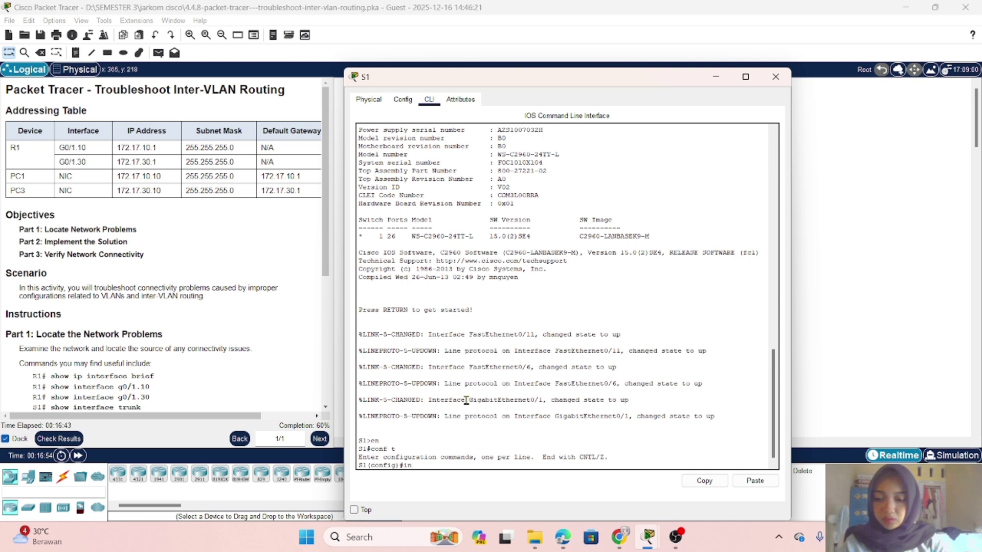
key("Tab")
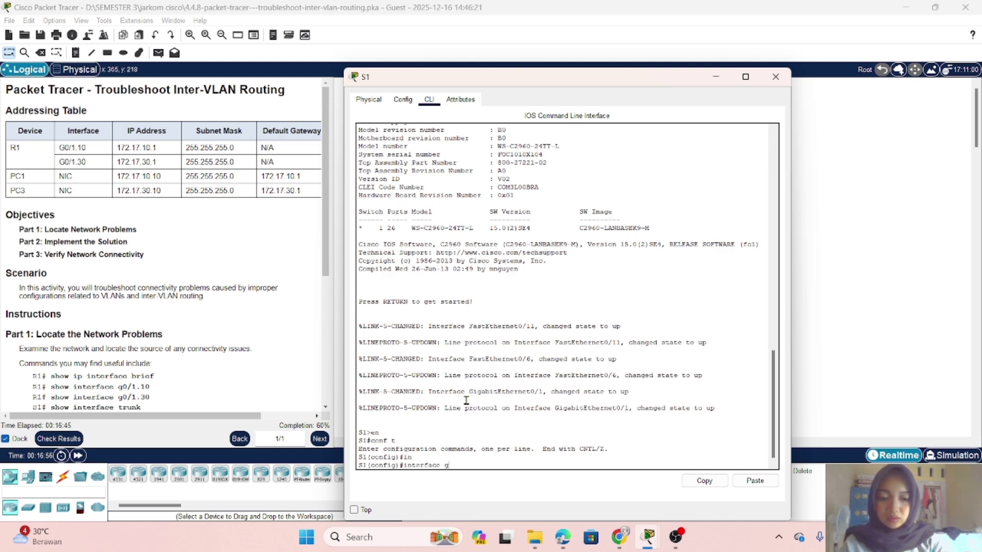
type("0")
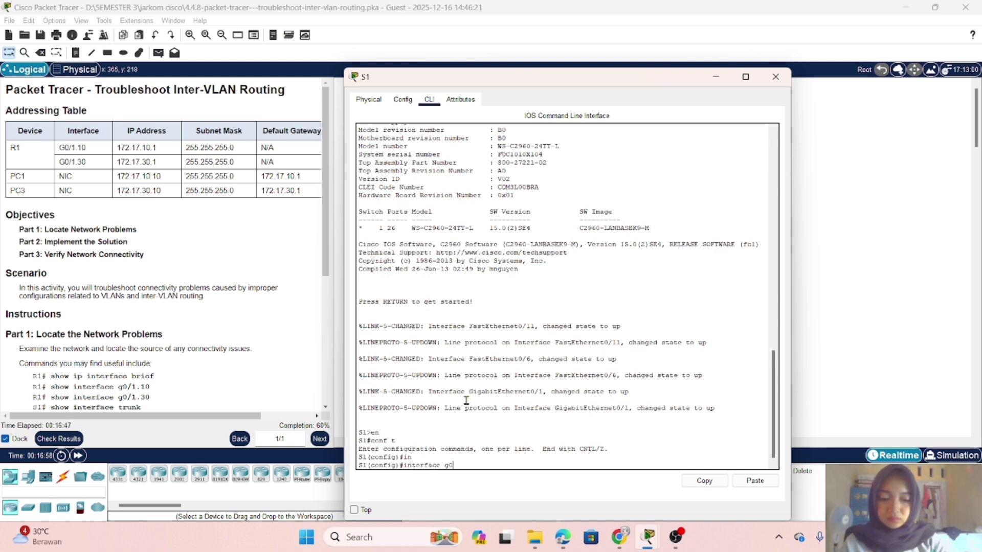
type("/1")
key("Return")
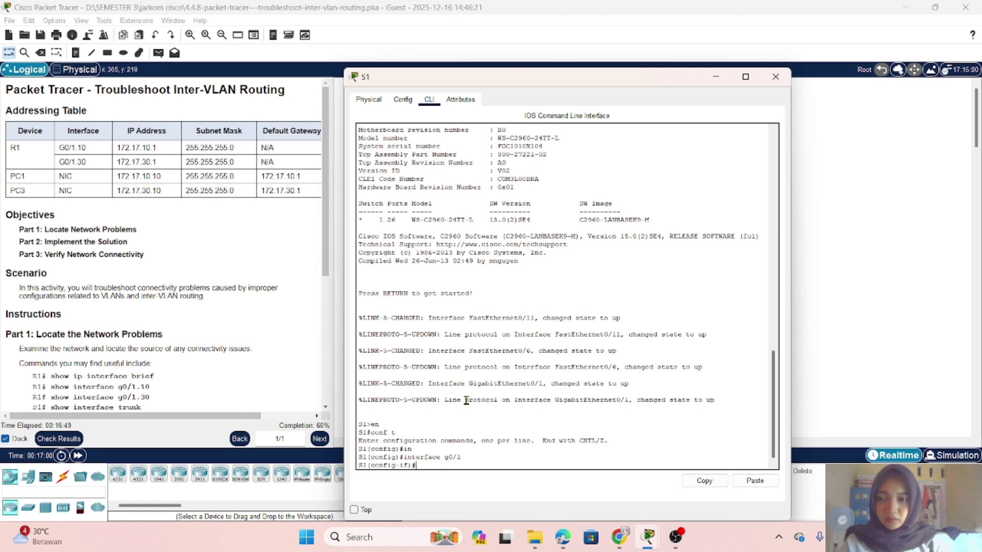
type("sw")
key("Tab")
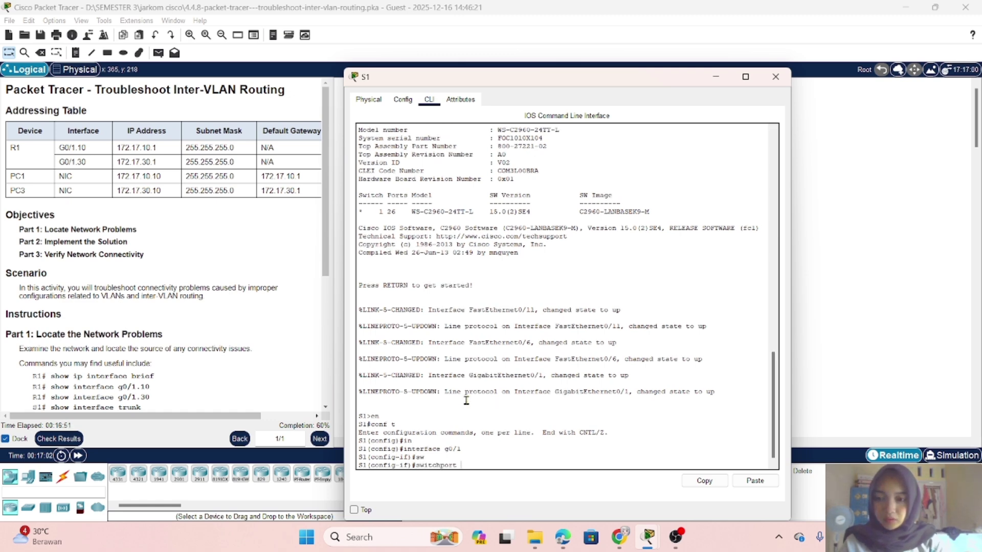
type("m")
key("Tab")
type("tr")
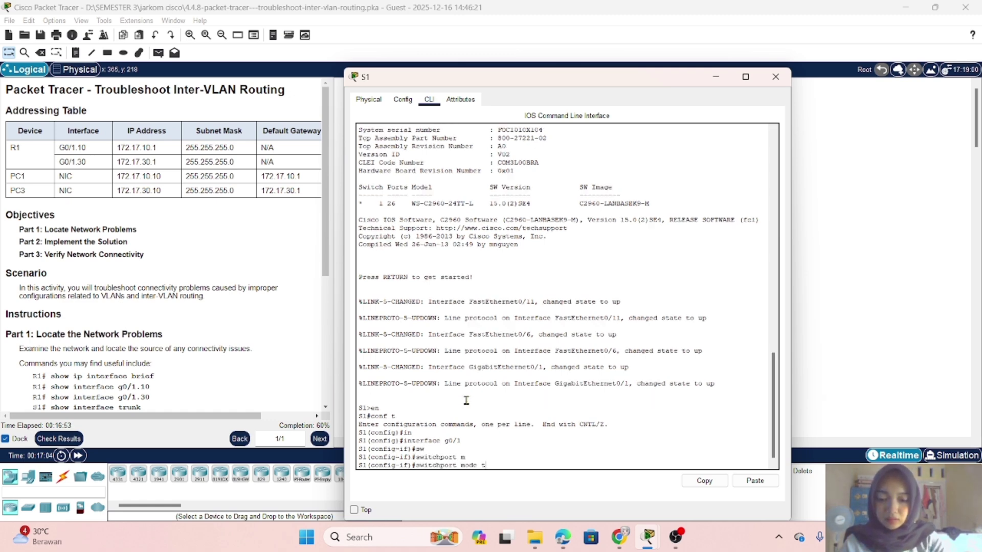
key("Tab")
key("Return")
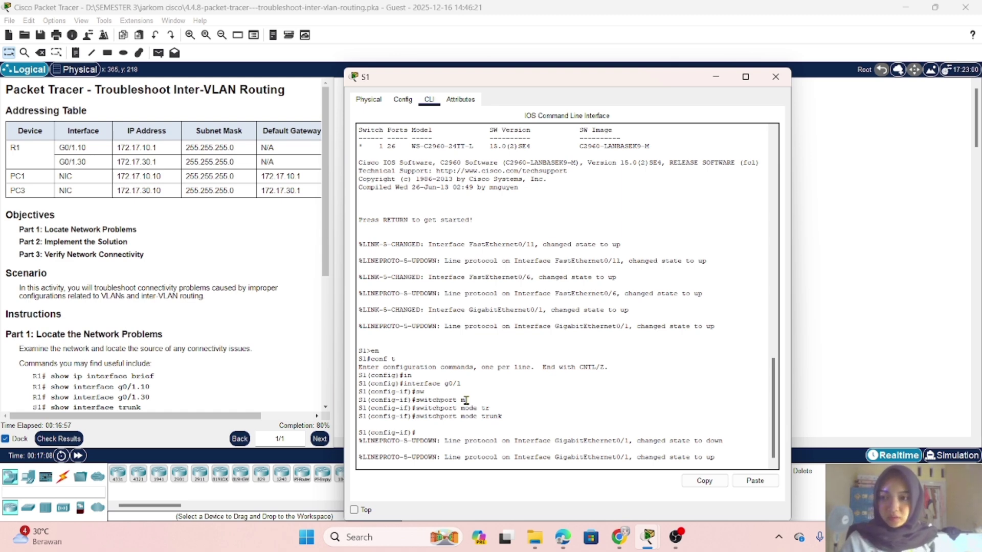
left_click(716, 78)
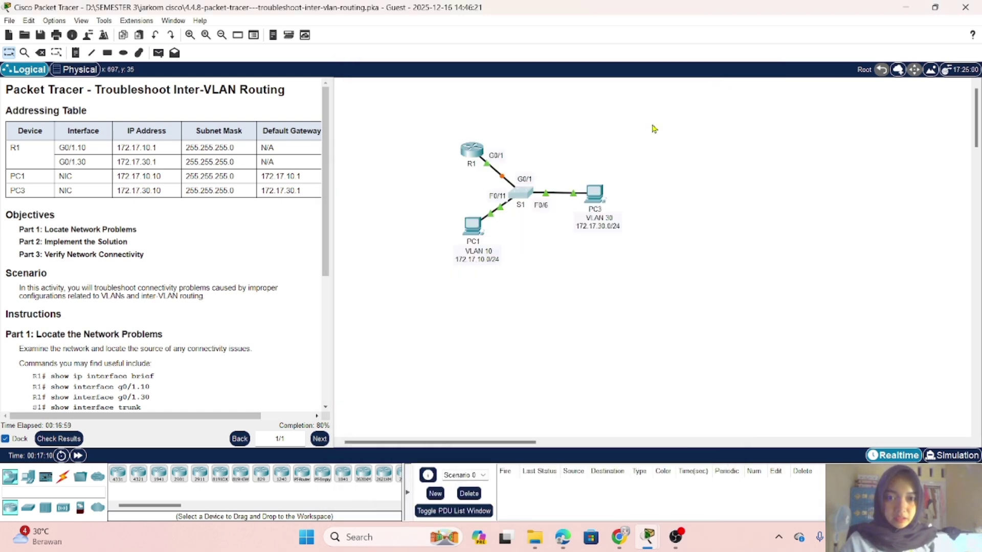
Change PC3's default gateway to 172.17.30.1 in its IP configuration, following the Addressing Table
left_click(591, 192)
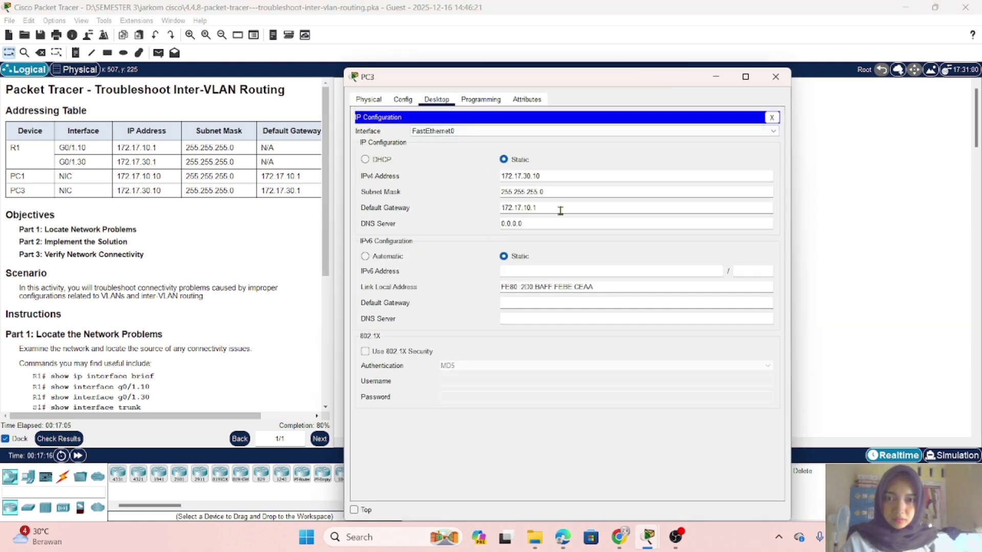
left_click(527, 209)
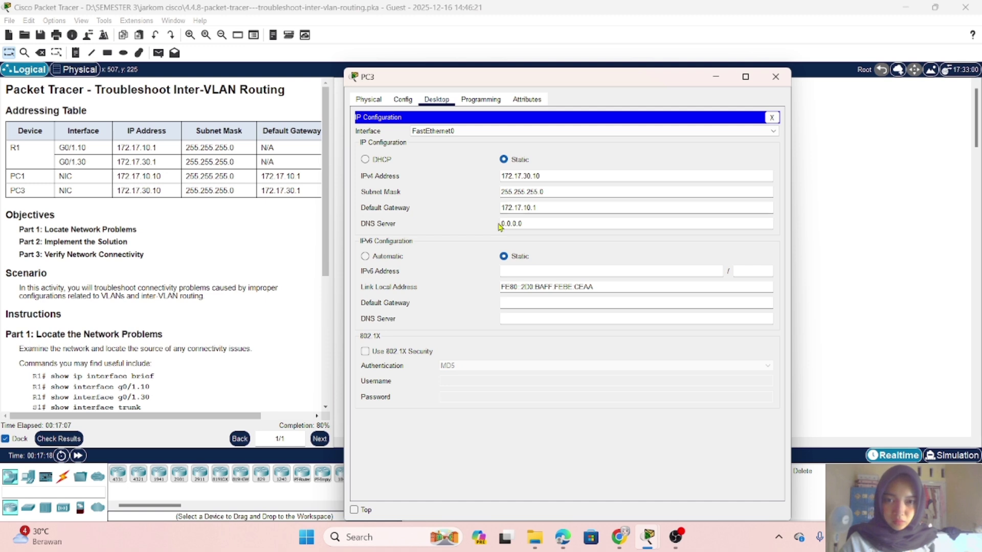
key("BackSpace")
type("3")
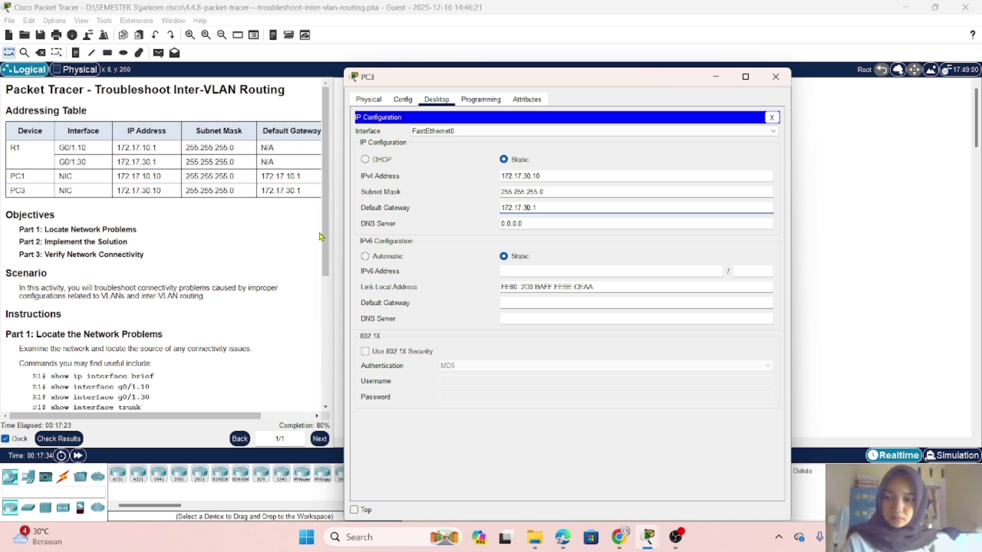
scroll(212, 251, "down", 3)
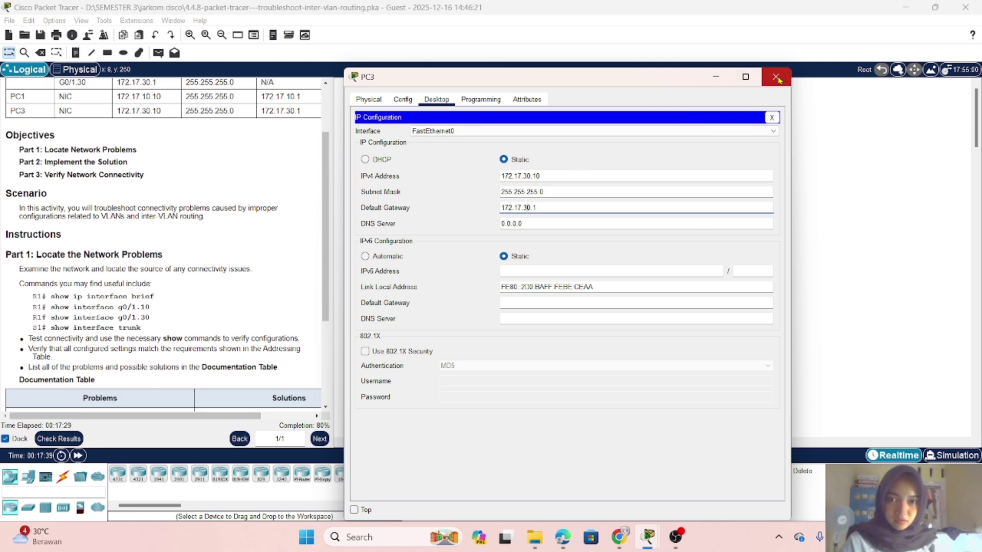
Copy PC3's IPv4 address from its IP configuration and close the PC3 window
left_click(546, 175)
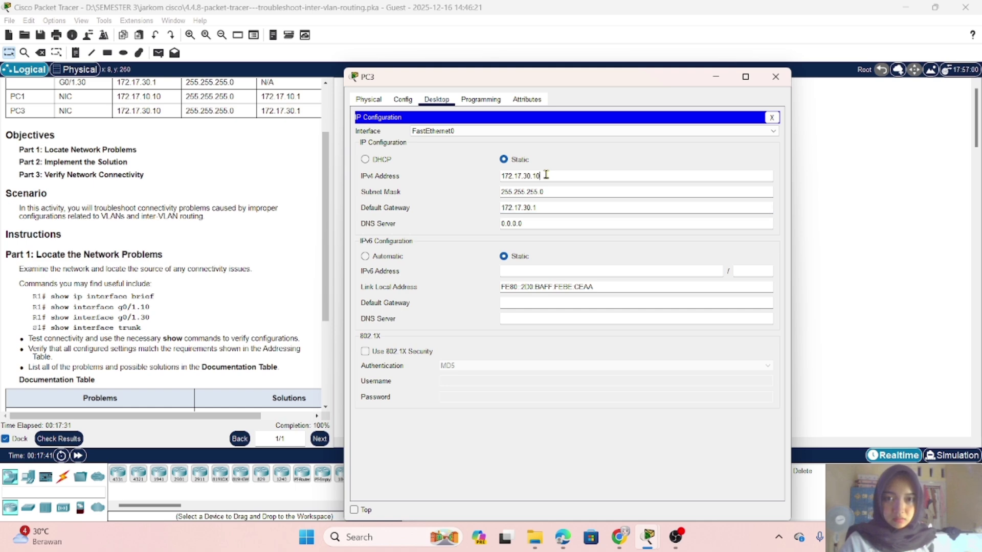
left_click_drag(547, 175, 469, 175)
key("ctrl+c")
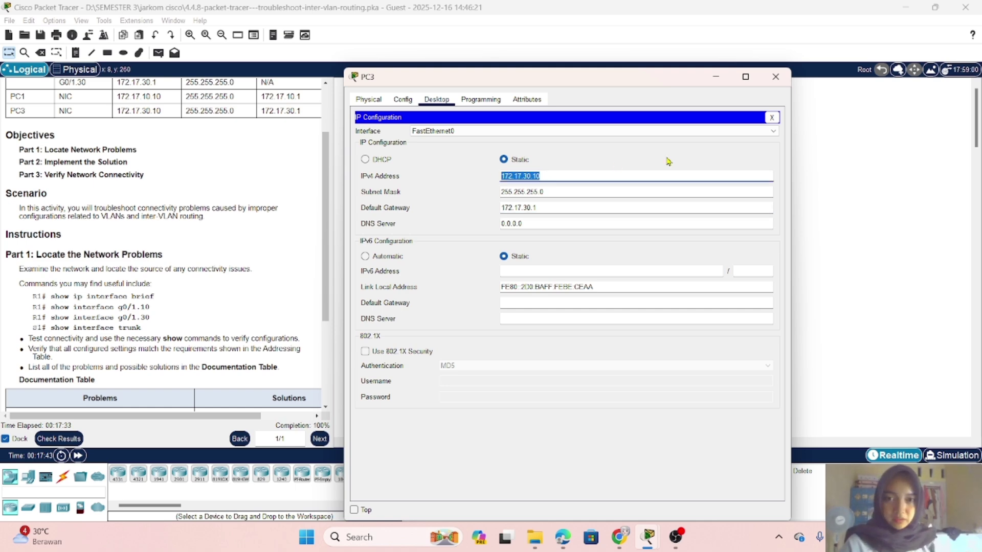
left_click(771, 82)
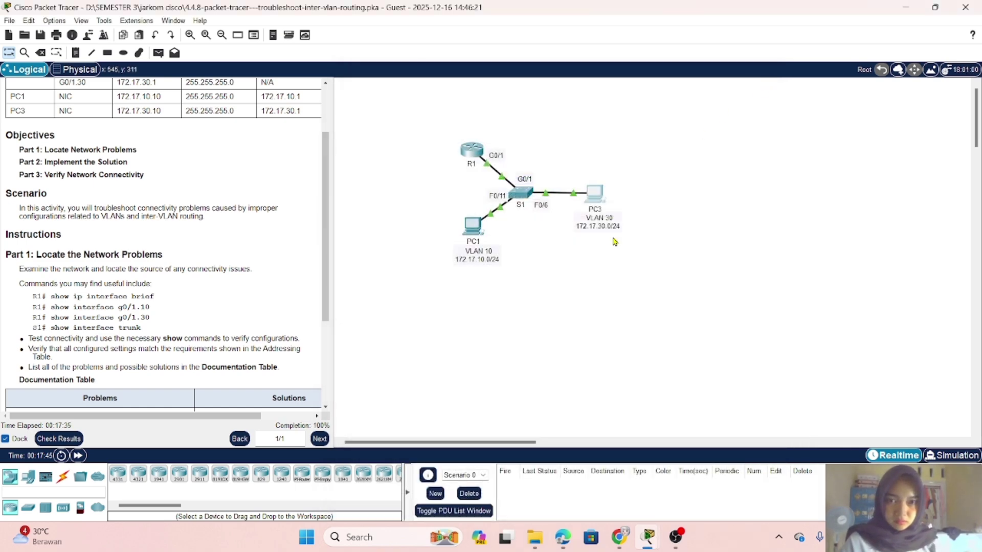
Ping PC3 at 172.17.30.10 from the Command Prompt on PC1, then close the PC1 window
left_click(469, 228)
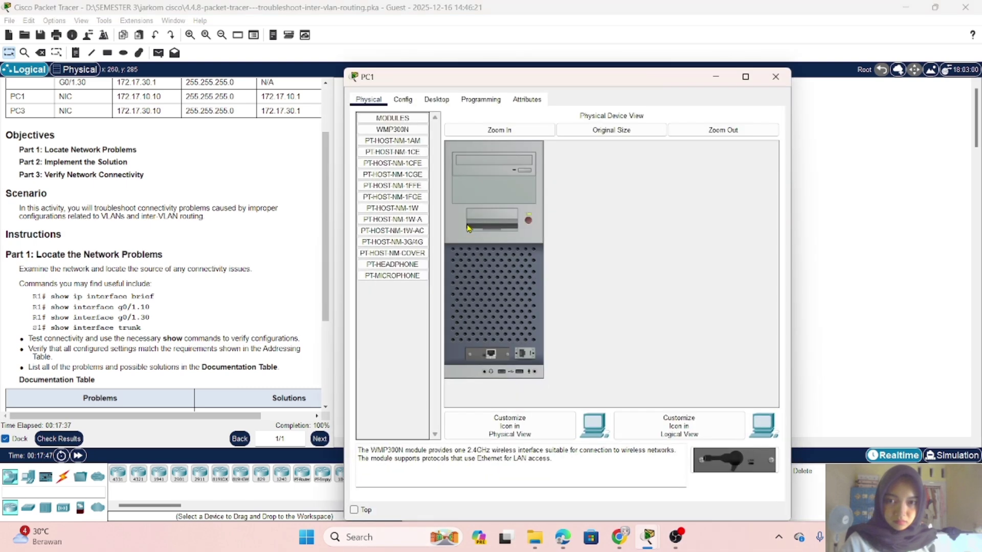
left_click(443, 101)
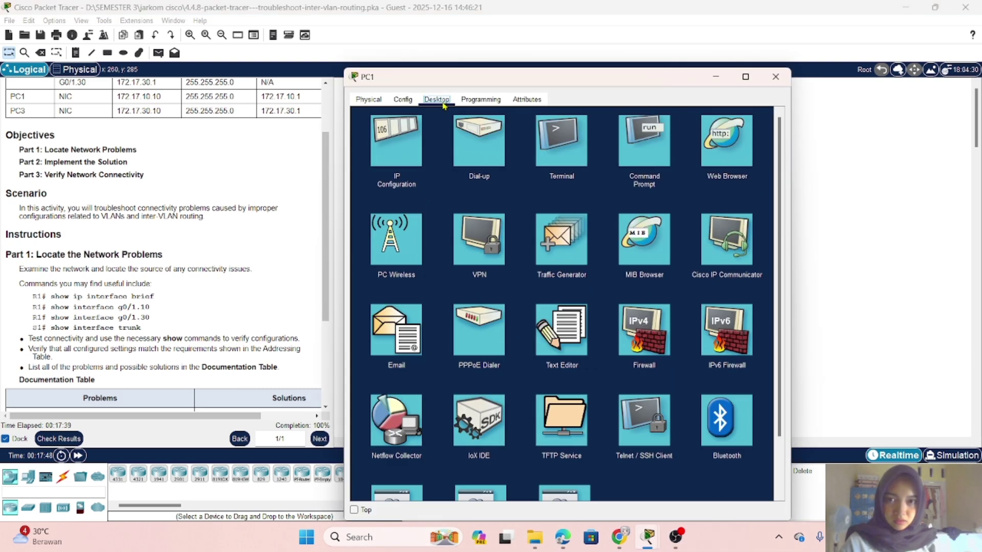
left_click(658, 164)
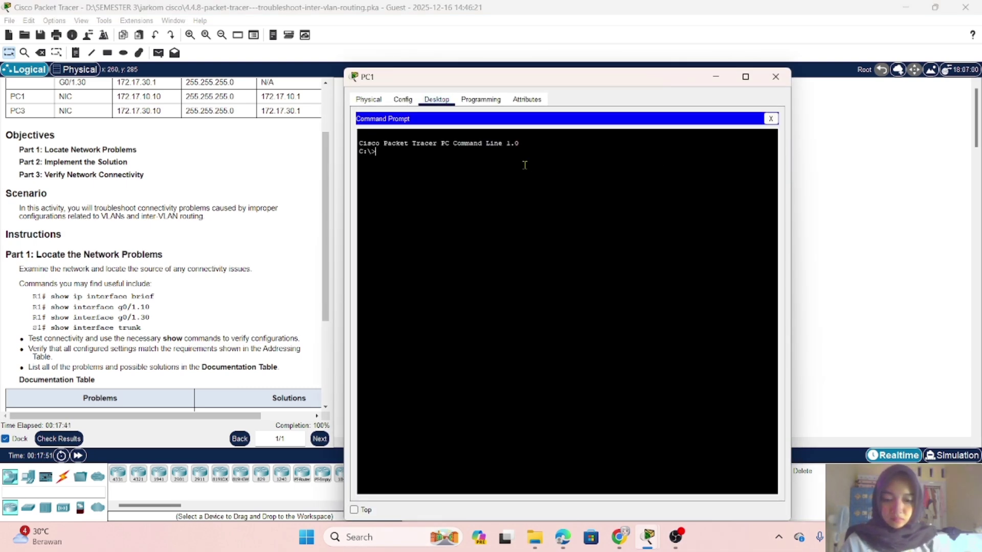
type("ping")
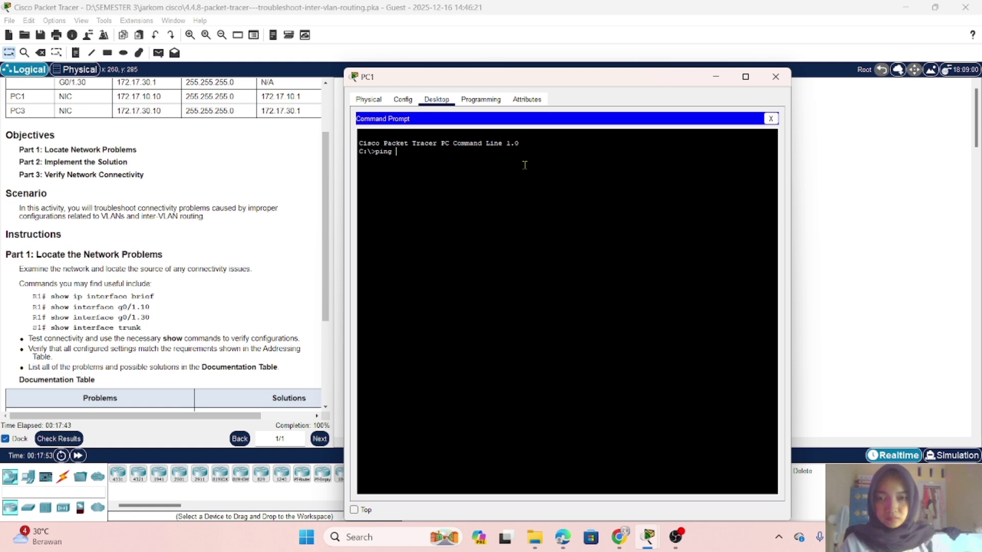
right_click(502, 160)
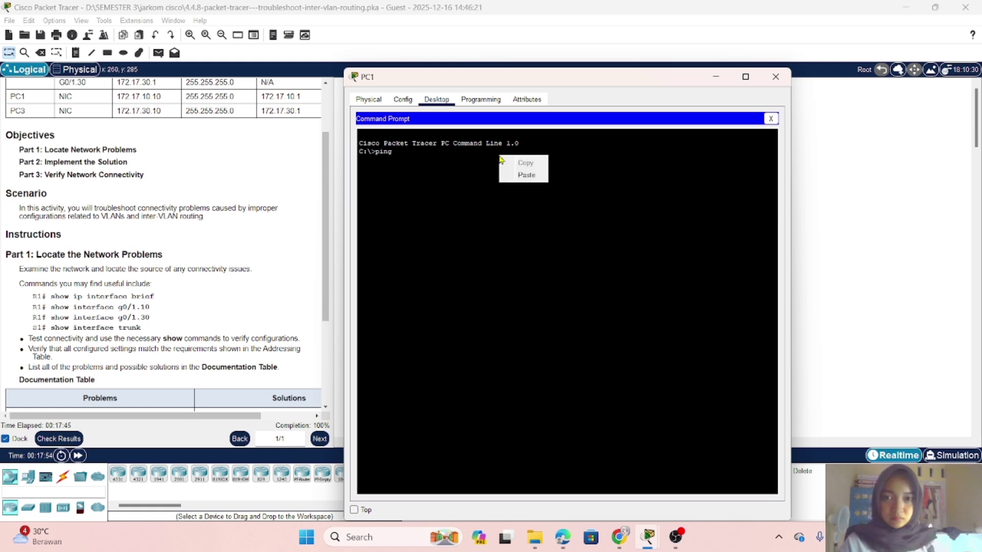
left_click(526, 174)
key("Return")
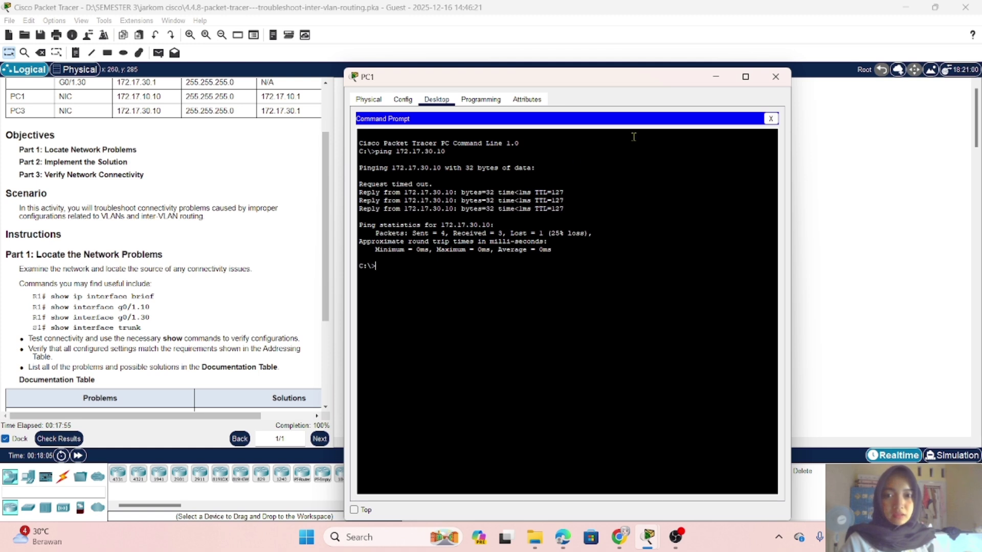
left_click(776, 77)
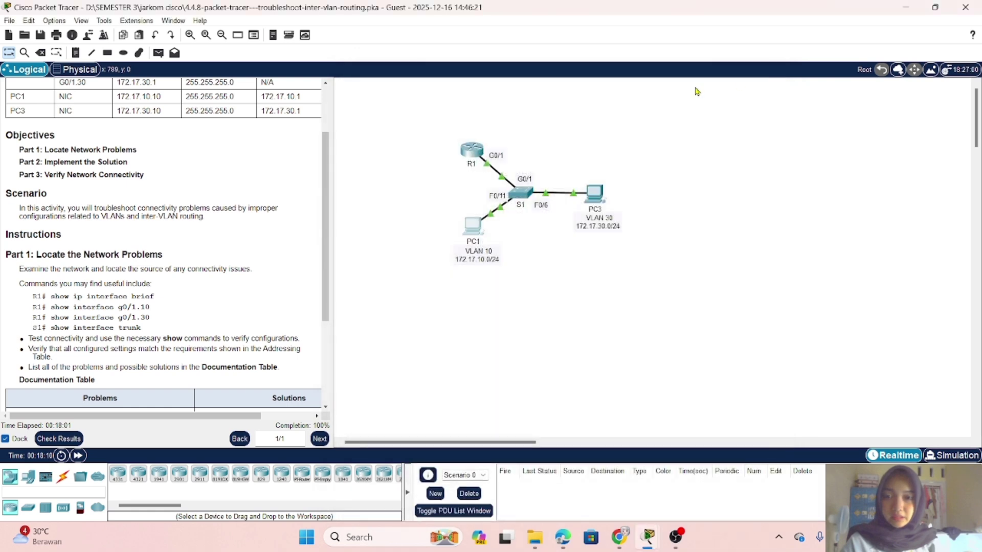
scroll(252, 318, "down", 3)
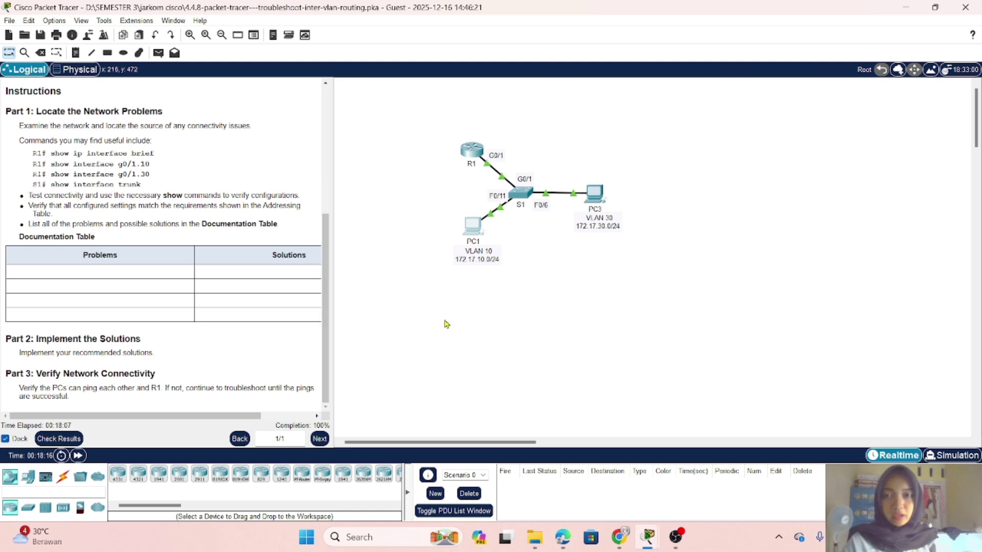
scroll(307, 247, "up", 2)
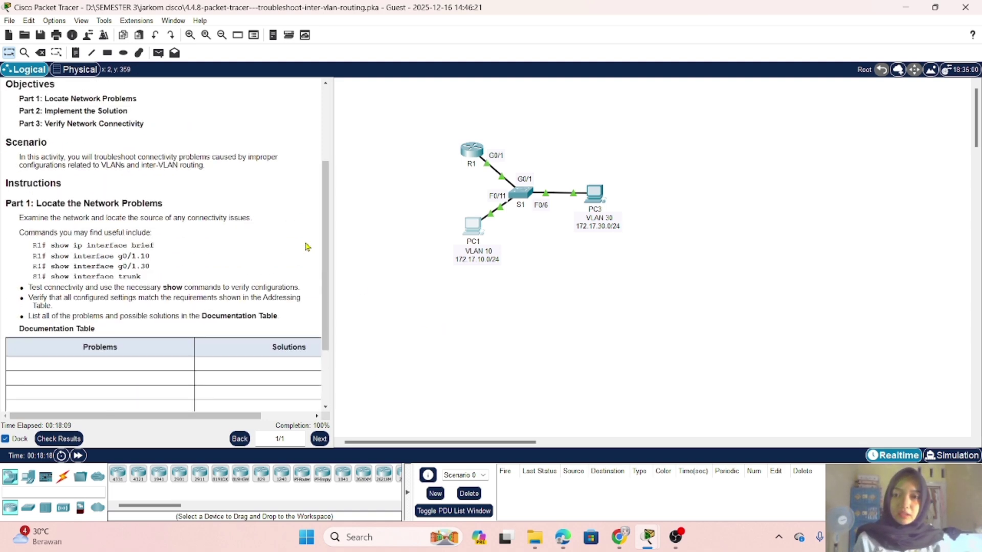
scroll(307, 247, "up", 2)
scroll(307, 247, "down", 4)
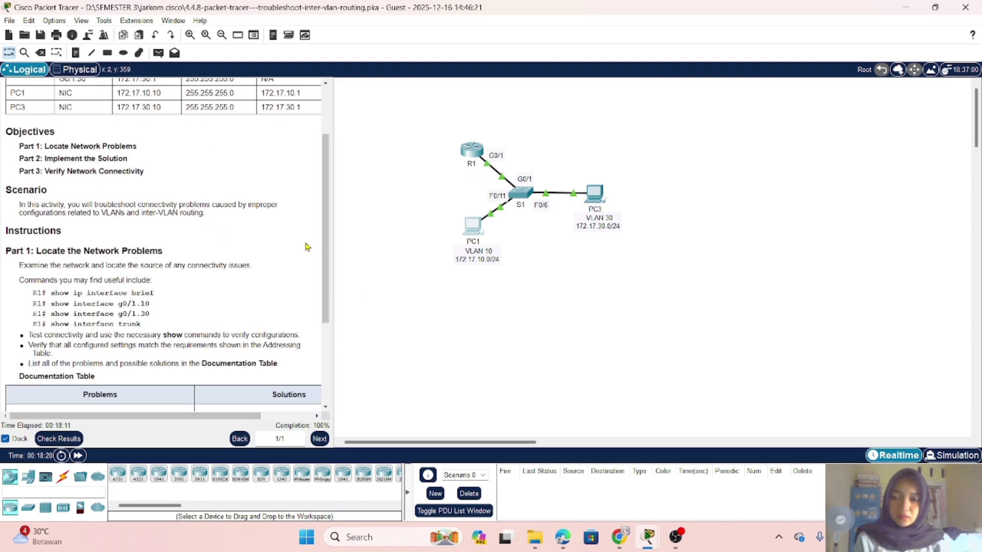